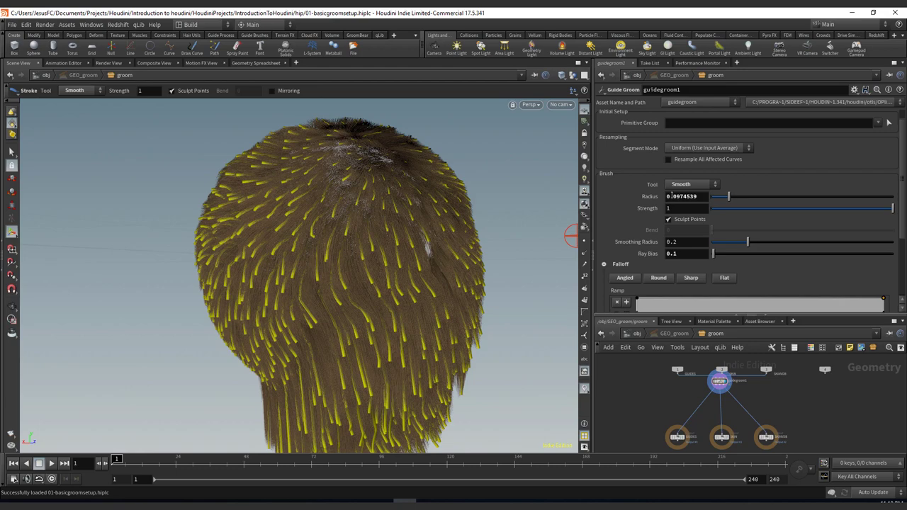
Go up to the object level and reopen the GEO_groom network to show its guides.
{"action": "left_click", "coordinate": [637, 334]}
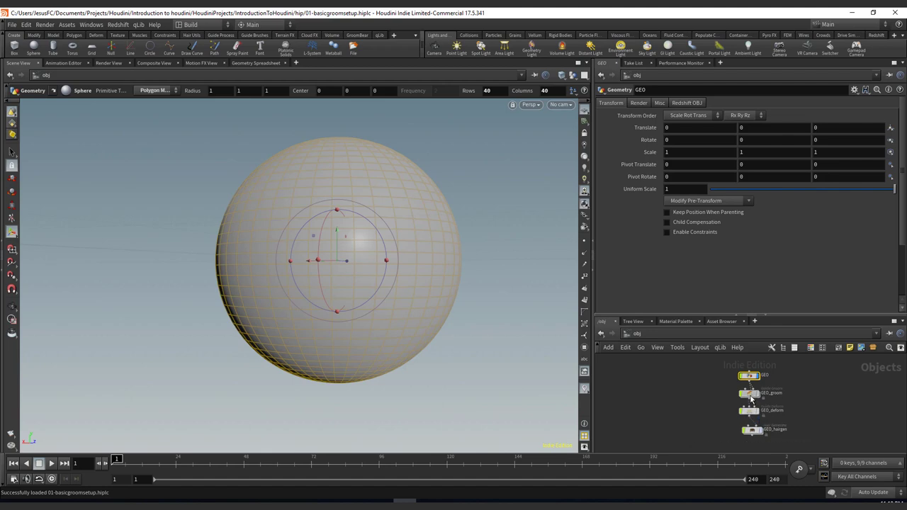
{"action": "double_click", "coordinate": [751, 391]}
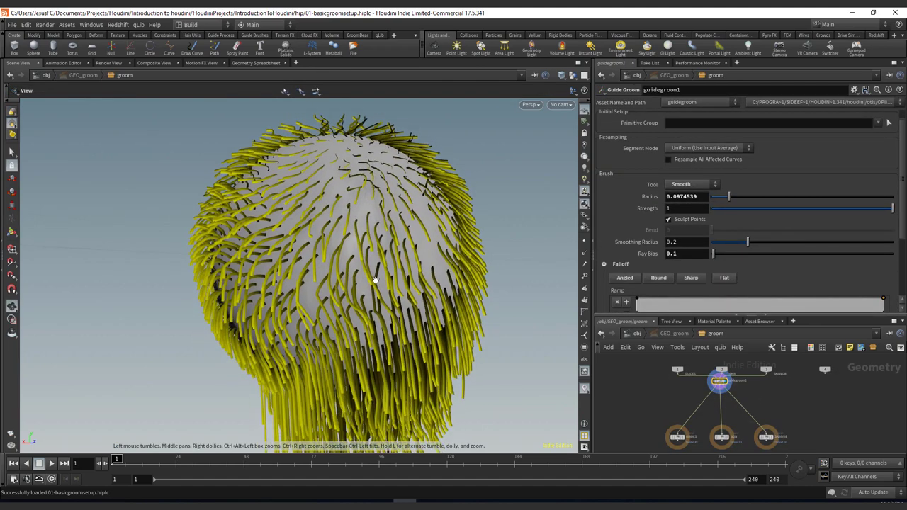
{"action": "middle_click_drag", "start_coordinate": [386, 279], "coordinate": [373, 182], "text": "alt"}
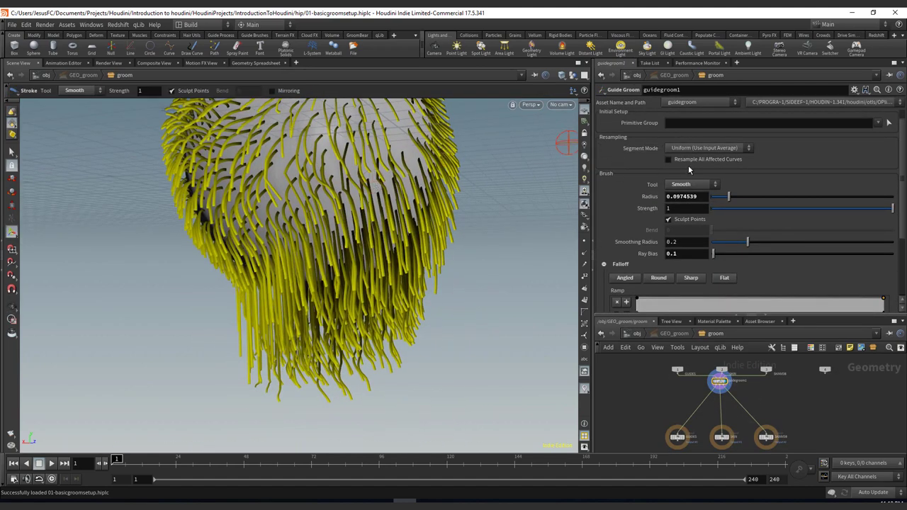
Set the guide groom brush tool to Cut and collapse the Falloff settings.
{"action": "left_click", "coordinate": [686, 183]}
{"action": "left_click", "coordinate": [677, 220]}
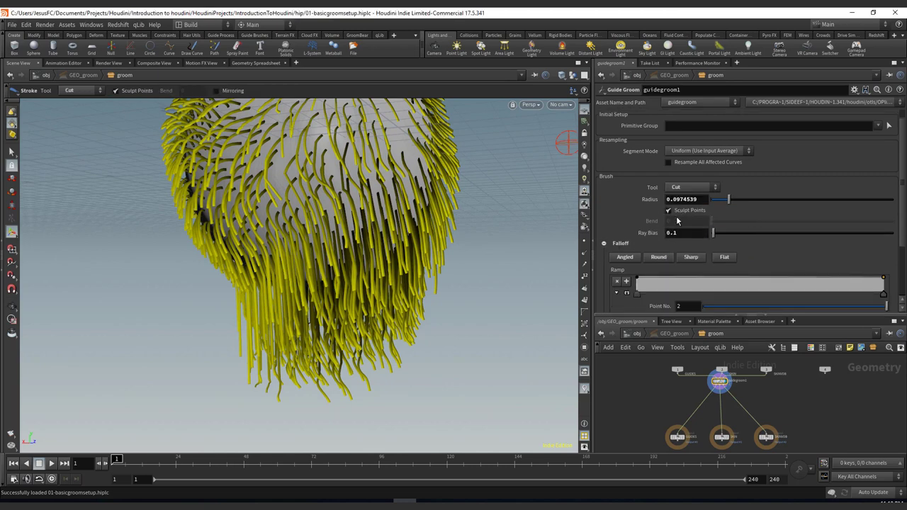
{"action": "left_click", "coordinate": [603, 245]}
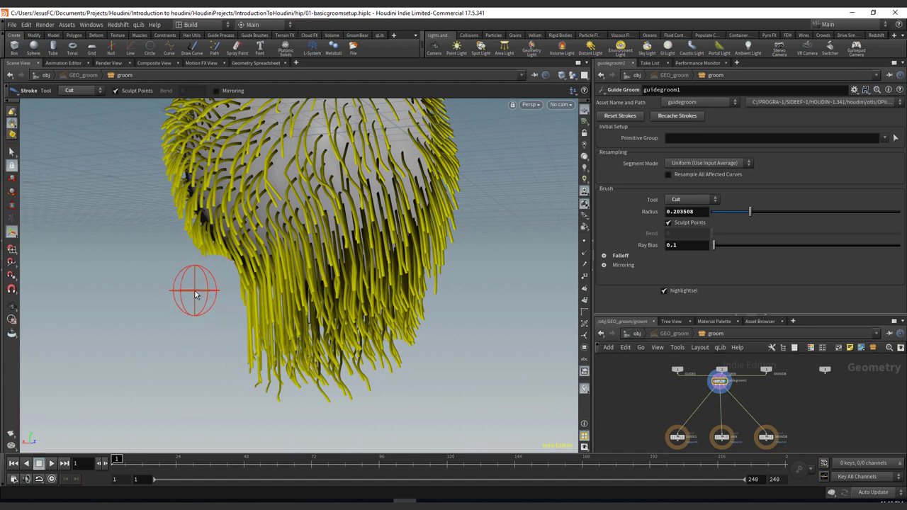
{"action": "key", "text": "ctrl+Print"}
{"action": "left_click", "coordinate": [380, 24]}
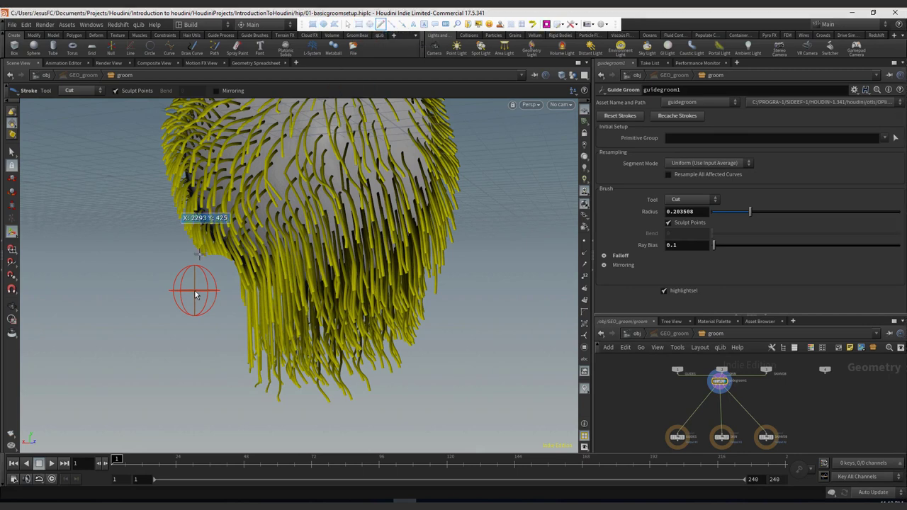
{"action": "mouse_move", "coordinate": [194, 267]}
{"action": "left_mouse_down"}
{"action": "mouse_move", "coordinate": [180, 269]}
{"action": "mouse_move", "coordinate": [171, 296]}
{"action": "mouse_move", "coordinate": [185, 308]}
{"action": "mouse_move", "coordinate": [214, 304]}
{"action": "mouse_move", "coordinate": [209, 266]}
{"action": "mouse_move", "coordinate": [212, 292]}
{"action": "mouse_move", "coordinate": [187, 313]}
{"action": "mouse_move", "coordinate": [178, 272]}
{"action": "mouse_move", "coordinate": [232, 261]}
{"action": "mouse_move", "coordinate": [229, 310]}
{"action": "left_mouse_up"}
{"action": "key", "text": "ctrl+z"}
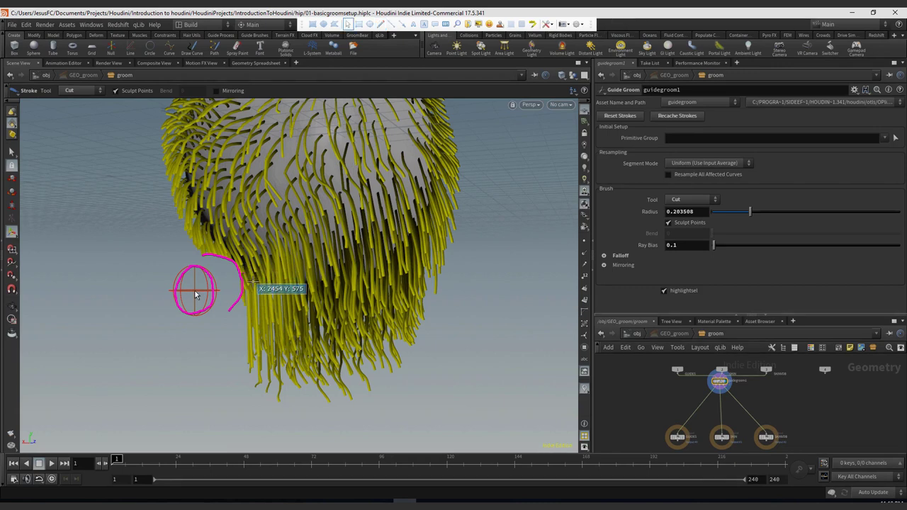
{"action": "key", "text": "Escape"}
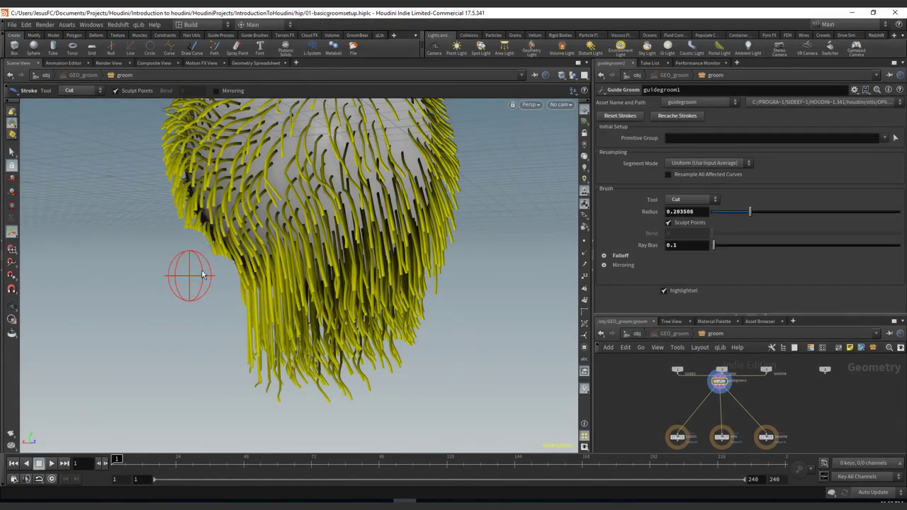
Cut guides with a brush stroke across the head, keeping the current brush radius and ray bias.
{"action": "middle_click_drag", "start_coordinate": [217, 200], "coordinate": [163, 271], "text": "alt"}
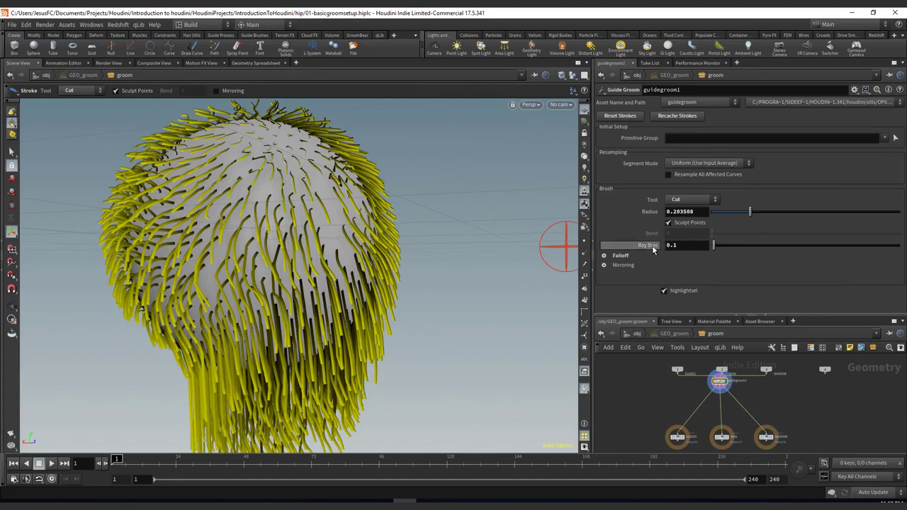
{"action": "left_click", "coordinate": [217, 262]}
{"action": "left_click_drag", "start_coordinate": [141, 272], "coordinate": [458, 300]}
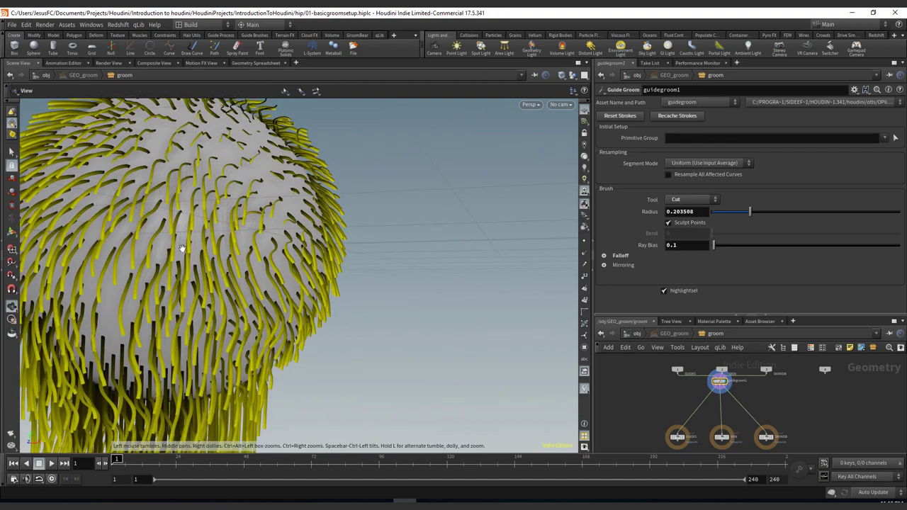
{"action": "mouse_move", "coordinate": [182, 251]}
{"action": "left_mouse_down"}
{"action": "mouse_move", "coordinate": [232, 255]}
{"action": "mouse_move", "coordinate": [190, 282]}
{"action": "left_mouse_up"}
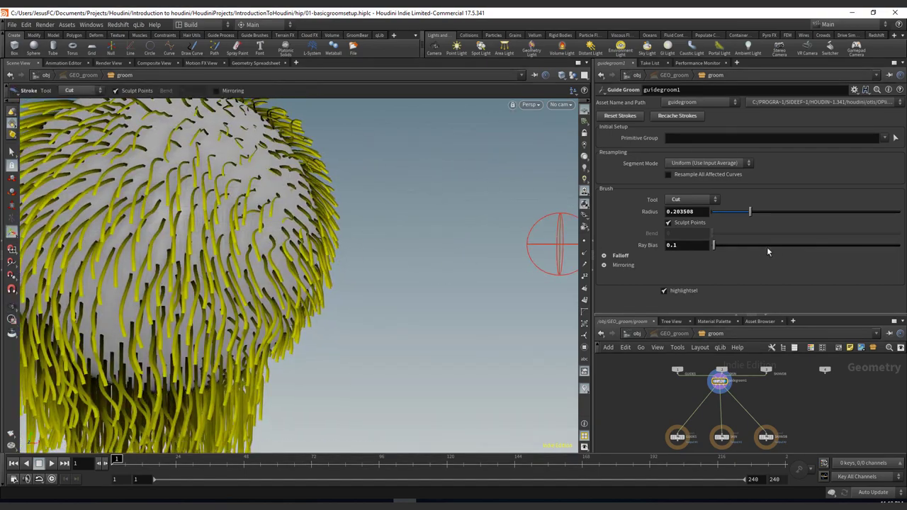
Set the brush's Ray Bias to 10 and cut away a patch of guides on the head, checking the affected area.
{"action": "left_click_drag", "start_coordinate": [770, 247], "coordinate": [904, 246]}
{"action": "left_click", "coordinate": [202, 235]}
{"action": "mouse_move", "coordinate": [389, 260]}
{"action": "left_mouse_down", "text": "alt"}
{"action": "mouse_move", "coordinate": [340, 237]}
{"action": "mouse_move", "coordinate": [313, 209]}
{"action": "left_mouse_up", "text": "alt"}
{"action": "right_click_drag", "start_coordinate": [313, 209], "coordinate": [360, 222], "text": "alt"}
{"action": "left_click_drag", "start_coordinate": [360, 223], "coordinate": [290, 227], "text": "alt"}
{"action": "middle_click_drag", "start_coordinate": [289, 227], "coordinate": [216, 245], "text": "alt"}
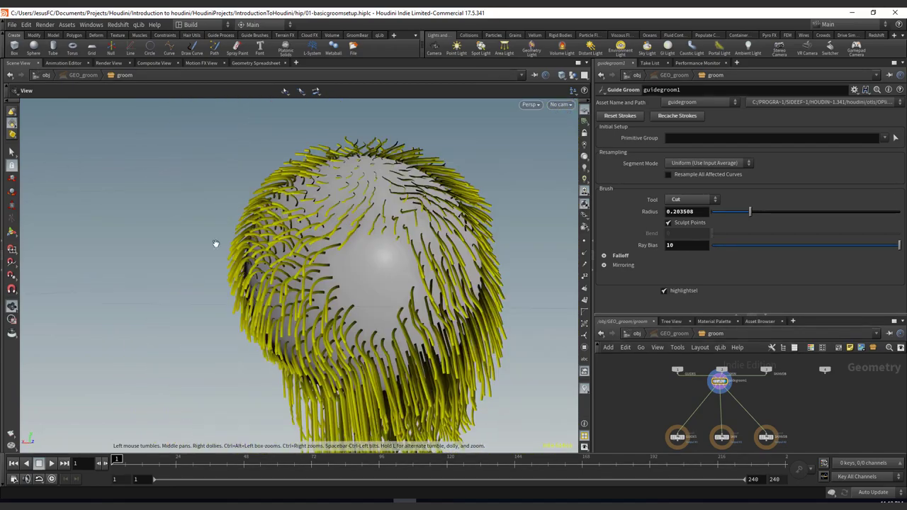
{"action": "mouse_move", "coordinate": [217, 246]}
{"action": "left_mouse_down", "text": "alt"}
{"action": "mouse_move", "coordinate": [323, 207]}
{"action": "mouse_move", "coordinate": [169, 279]}
{"action": "mouse_move", "coordinate": [216, 282]}
{"action": "mouse_move", "coordinate": [366, 227]}
{"action": "mouse_move", "coordinate": [330, 259]}
{"action": "mouse_move", "coordinate": [151, 263]}
{"action": "left_mouse_up", "text": "alt"}
{"action": "key", "text": "Return"}
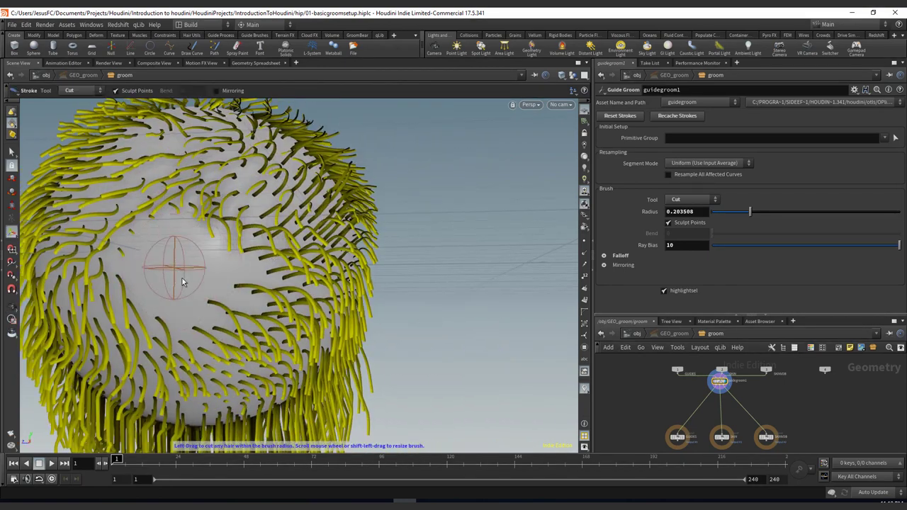
{"action": "key", "text": "ctrl+Print"}
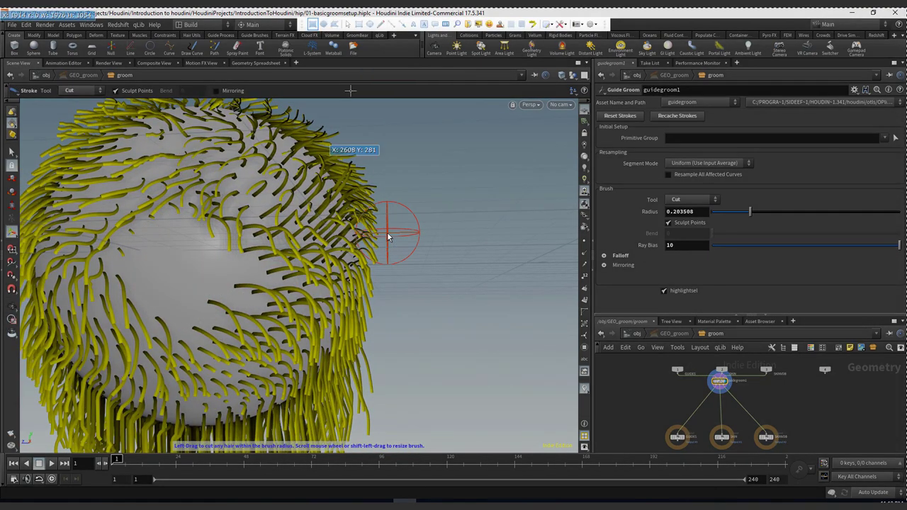
{"action": "left_click", "coordinate": [381, 24]}
{"action": "mouse_move", "coordinate": [362, 180]}
{"action": "left_mouse_down"}
{"action": "mouse_move", "coordinate": [419, 304]}
{"action": "mouse_move", "coordinate": [326, 189]}
{"action": "left_mouse_up"}
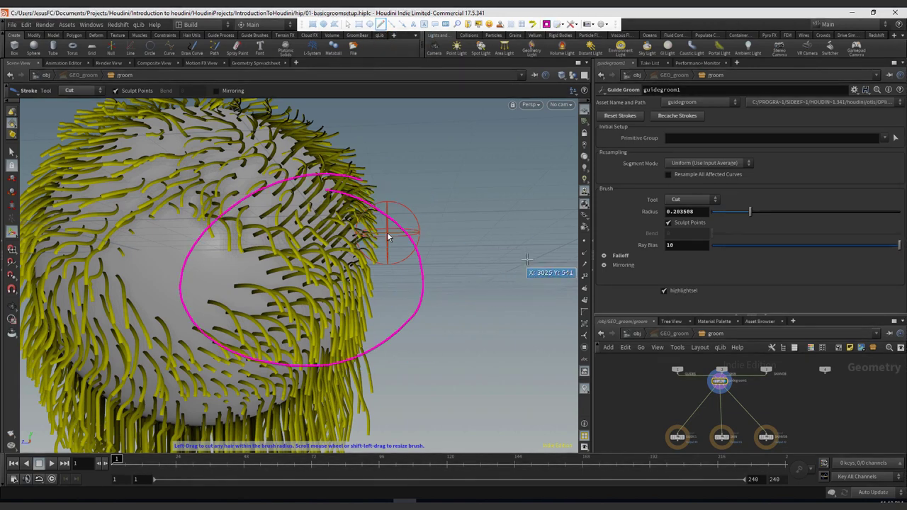
{"action": "mouse_move", "coordinate": [537, 236]}
{"action": "left_mouse_down"}
{"action": "mouse_move", "coordinate": [554, 295]}
{"action": "mouse_move", "coordinate": [541, 264]}
{"action": "mouse_move", "coordinate": [401, 276]}
{"action": "mouse_move", "coordinate": [419, 281]}
{"action": "left_mouse_up"}
{"action": "left_click_drag", "start_coordinate": [411, 207], "coordinate": [426, 333]}
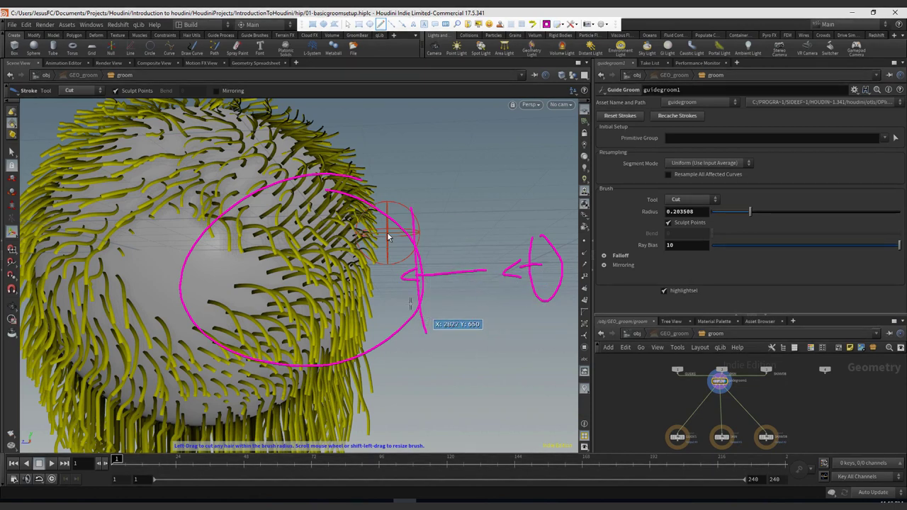
{"action": "mouse_move", "coordinate": [515, 271]}
{"action": "left_mouse_down"}
{"action": "mouse_move", "coordinate": [149, 286]}
{"action": "mouse_move", "coordinate": [186, 268]}
{"action": "mouse_move", "coordinate": [181, 278]}
{"action": "mouse_move", "coordinate": [190, 256]}
{"action": "mouse_move", "coordinate": [564, 241]}
{"action": "left_mouse_up"}
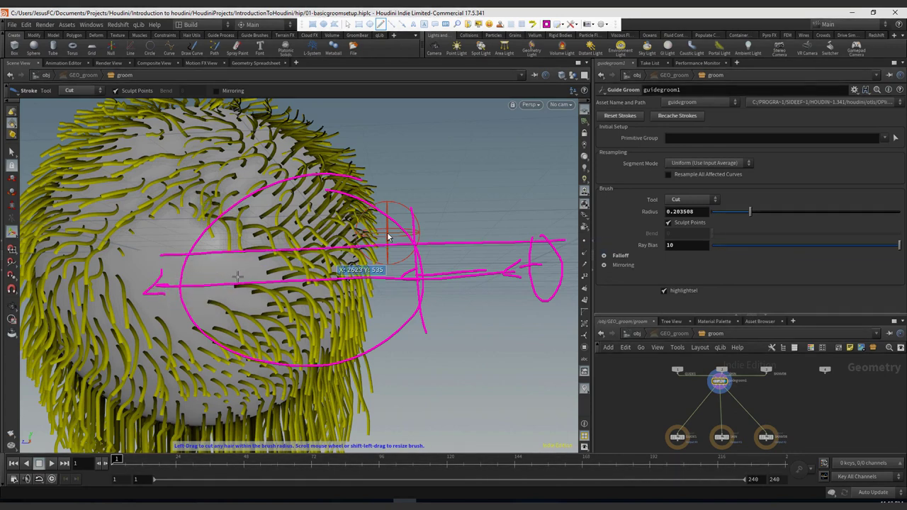
{"action": "left_click_drag", "start_coordinate": [131, 307], "coordinate": [528, 310]}
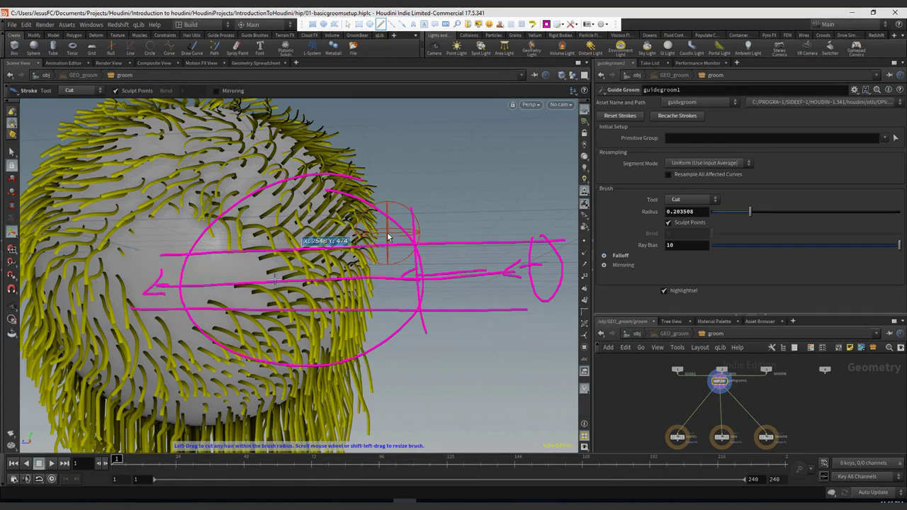
{"action": "key", "text": "Escape"}
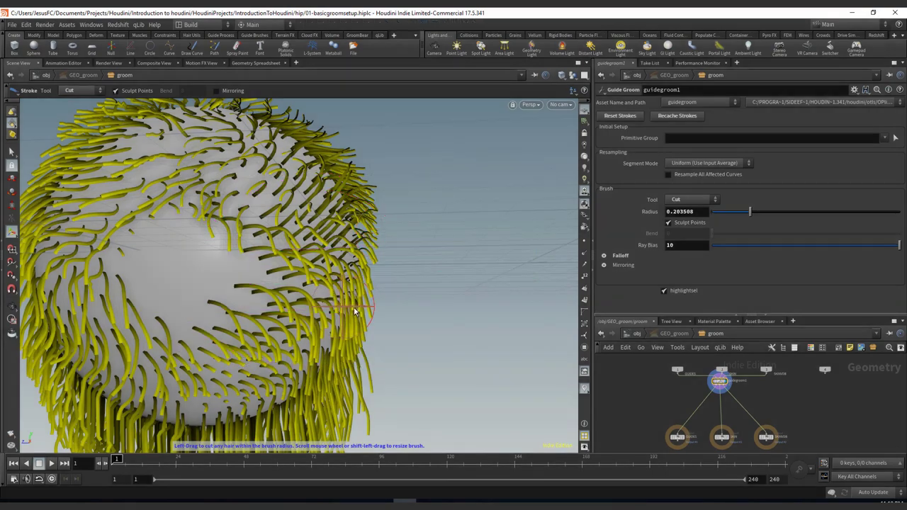
Set the brush's Ray Bias to 0 and trim the tips of the guides hanging below the head.
{"action": "middle_click_drag", "start_coordinate": [224, 286], "coordinate": [316, 151], "text": "alt"}
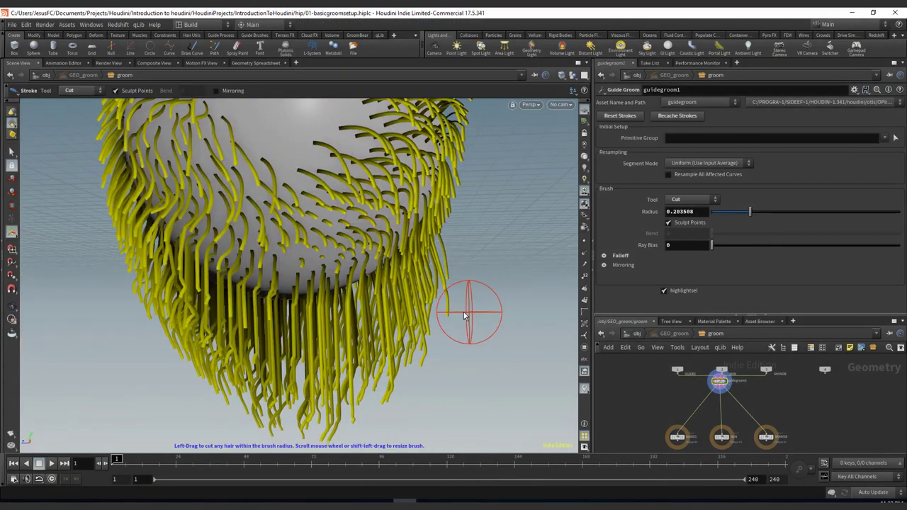
{"action": "mouse_move", "coordinate": [464, 314]}
{"action": "left_mouse_down"}
{"action": "mouse_move", "coordinate": [433, 348]}
{"action": "mouse_move", "coordinate": [374, 378]}
{"action": "mouse_move", "coordinate": [449, 379]}
{"action": "mouse_move", "coordinate": [384, 371]}
{"action": "mouse_move", "coordinate": [345, 420]}
{"action": "mouse_move", "coordinate": [357, 380]}
{"action": "mouse_move", "coordinate": [192, 375]}
{"action": "mouse_move", "coordinate": [290, 399]}
{"action": "mouse_move", "coordinate": [139, 341]}
{"action": "mouse_move", "coordinate": [189, 362]}
{"action": "mouse_move", "coordinate": [156, 351]}
{"action": "mouse_move", "coordinate": [196, 383]}
{"action": "left_mouse_up"}
{"action": "mouse_move", "coordinate": [160, 347]}
{"action": "left_mouse_down", "text": "alt"}
{"action": "mouse_move", "coordinate": [148, 339]}
{"action": "mouse_move", "coordinate": [238, 338]}
{"action": "mouse_move", "coordinate": [121, 273]}
{"action": "left_mouse_up", "text": "alt"}
{"action": "middle_click_drag", "start_coordinate": [121, 273], "coordinate": [272, 262], "text": "alt"}
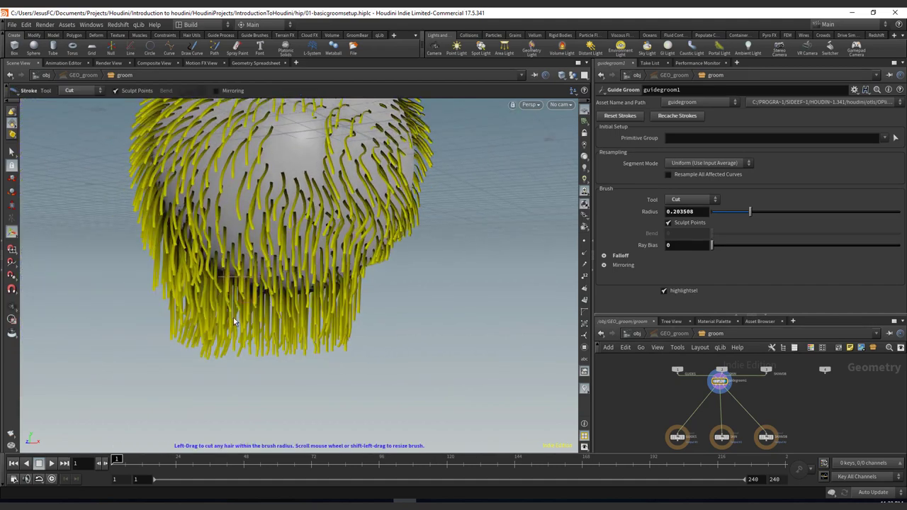
{"action": "mouse_move", "coordinate": [232, 391]}
{"action": "left_mouse_down"}
{"action": "mouse_move", "coordinate": [374, 328]}
{"action": "mouse_move", "coordinate": [199, 400]}
{"action": "mouse_move", "coordinate": [457, 307]}
{"action": "mouse_move", "coordinate": [141, 396]}
{"action": "mouse_move", "coordinate": [446, 293]}
{"action": "left_mouse_up"}
Select the single guide at the lower corner of the trimmed hair and delete it with a Blast node.
{"action": "right_click_drag", "start_coordinate": [254, 275], "coordinate": [399, 211], "text": "alt"}
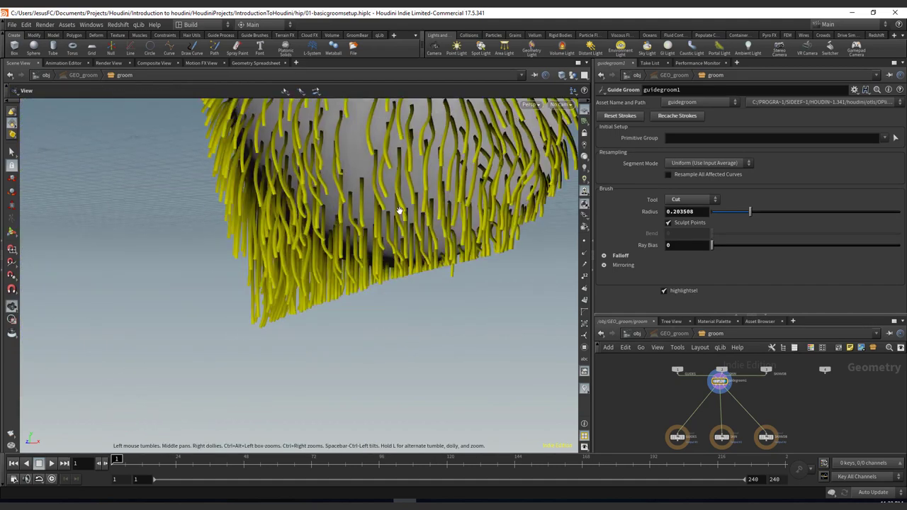
{"action": "middle_click_drag", "start_coordinate": [256, 246], "coordinate": [275, 274], "text": "alt"}
{"action": "middle_click_drag", "start_coordinate": [418, 281], "coordinate": [360, 315], "text": "alt"}
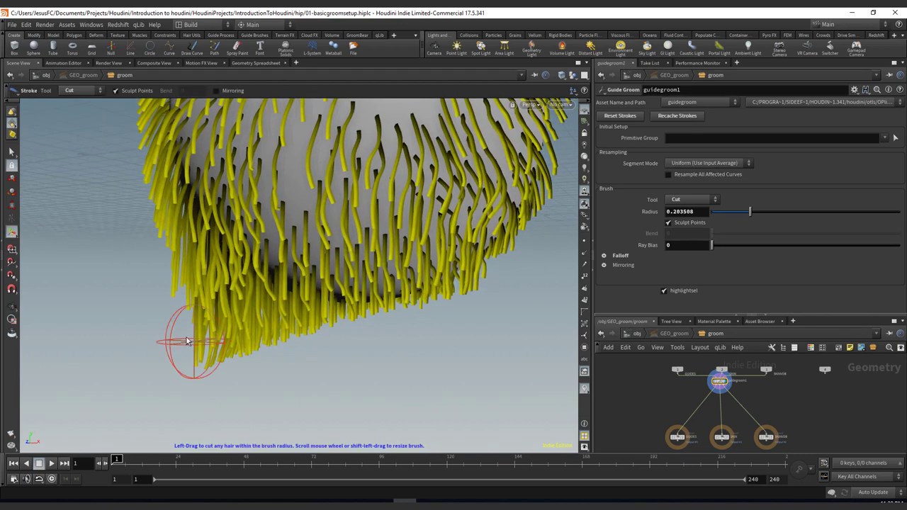
{"action": "right_click", "coordinate": [12, 151]}
{"action": "left_click", "coordinate": [175, 356]}
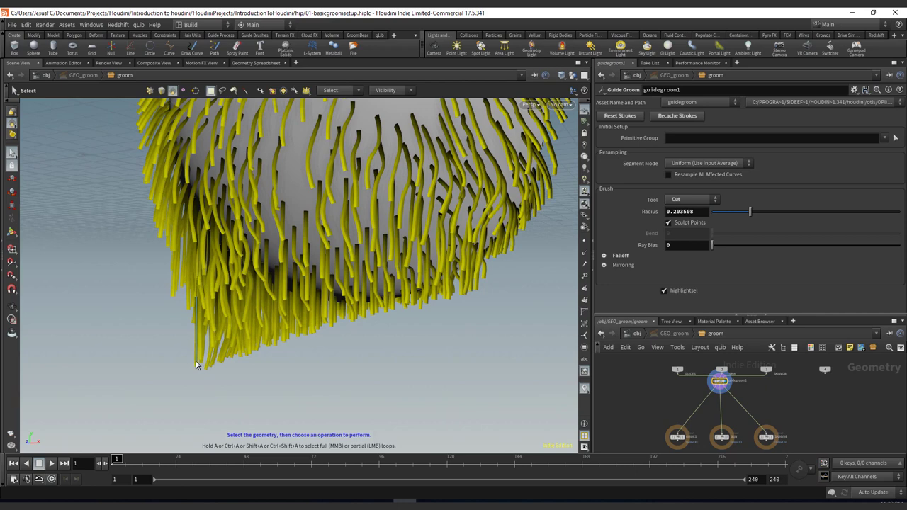
{"action": "key", "text": "Delete"}
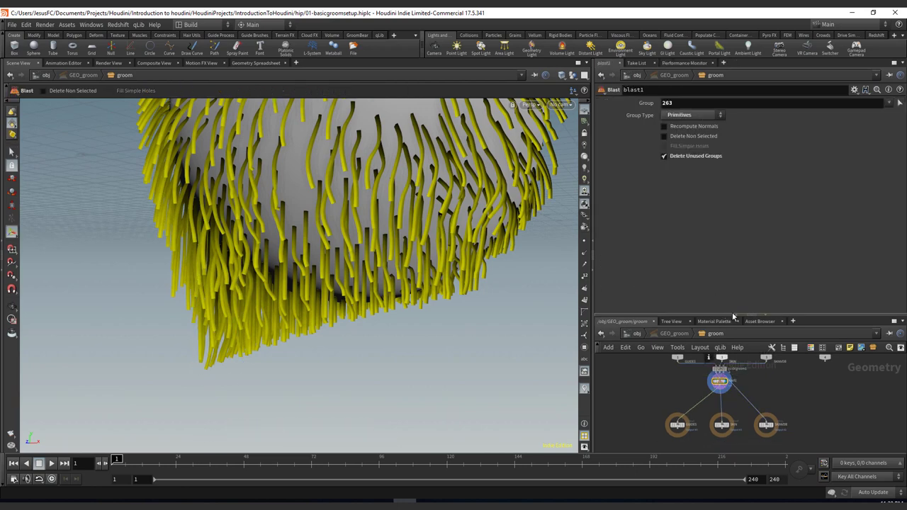
Enlarge the network editor and move the Blast node aside below guidegroom1.
{"action": "left_click_drag", "start_coordinate": [726, 315], "coordinate": [727, 193]}
{"action": "key", "text": "h"}
{"action": "scroll", "coordinate": [673, 326], "scroll_direction": "up", "scroll_amount": 3}
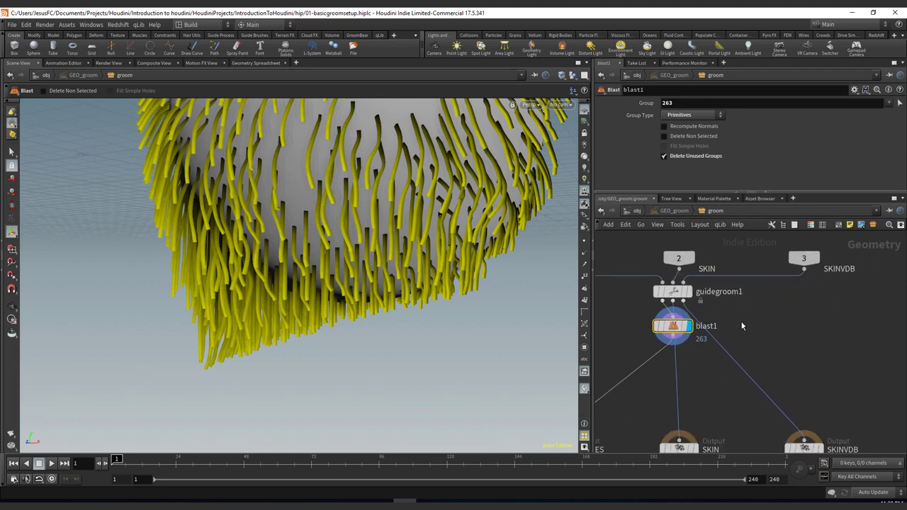
{"action": "left_click_drag", "start_coordinate": [709, 320], "coordinate": [665, 333]}
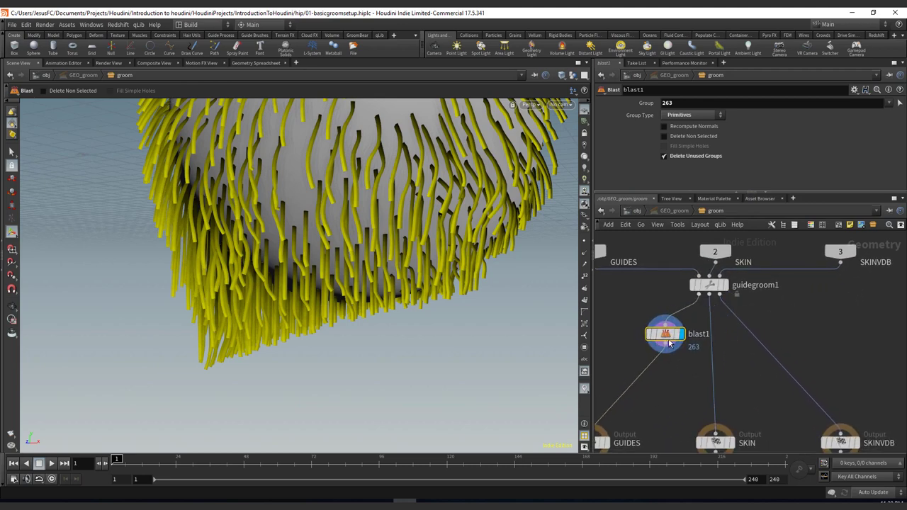
Enable Delete Non Selected on the Blast node to isolate primitive 263.
{"action": "left_click", "coordinate": [678, 101]}
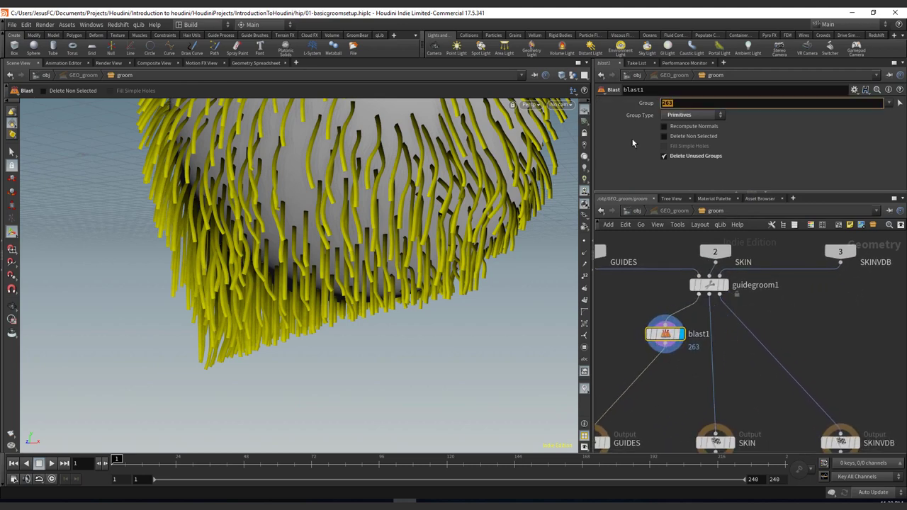
{"action": "left_click", "coordinate": [700, 136]}
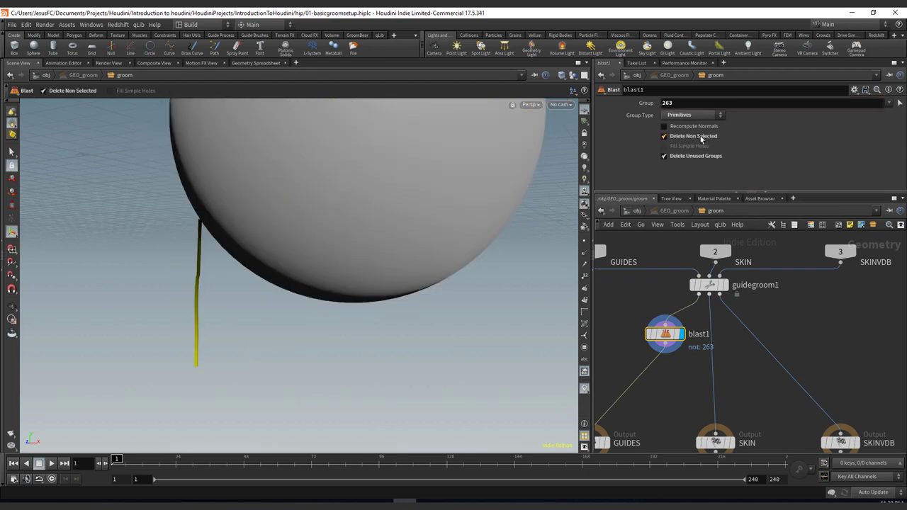
{"action": "key", "text": "Escape"}
{"action": "left_click_drag", "start_coordinate": [160, 263], "coordinate": [354, 271]}
{"action": "middle_click_drag", "start_coordinate": [664, 298], "coordinate": [721, 304]}
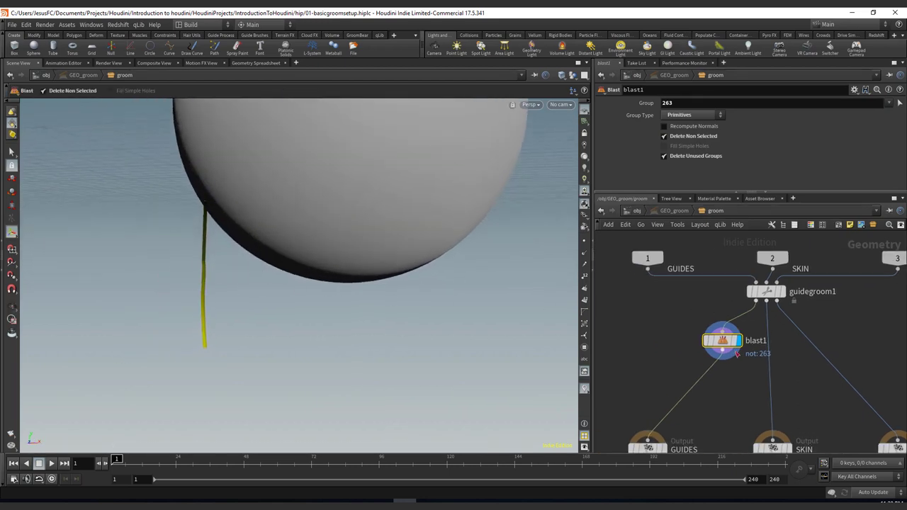
Rewire the Blast node between the GUIDES input and guidegroom1, and display guidegroom1 to check the groomed guides.
{"action": "left_click_drag", "start_coordinate": [723, 343], "coordinate": [717, 306]}
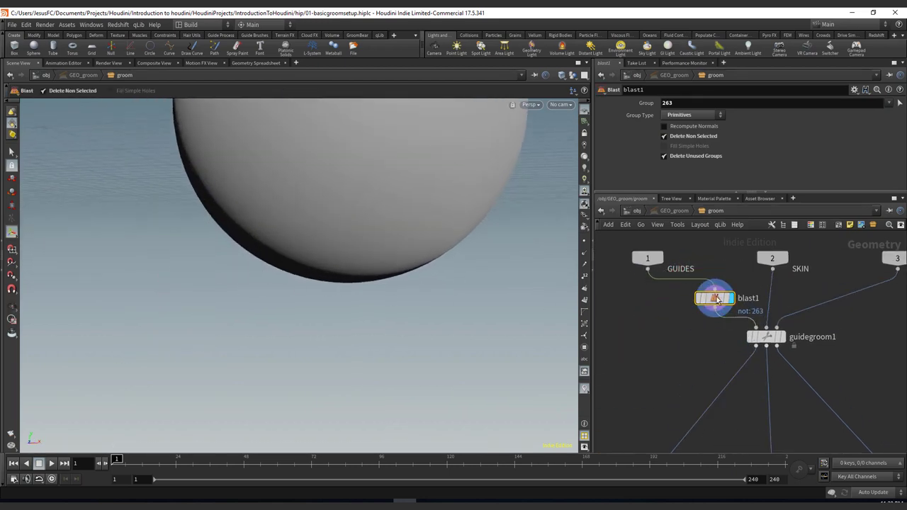
{"action": "left_click", "coordinate": [785, 316]}
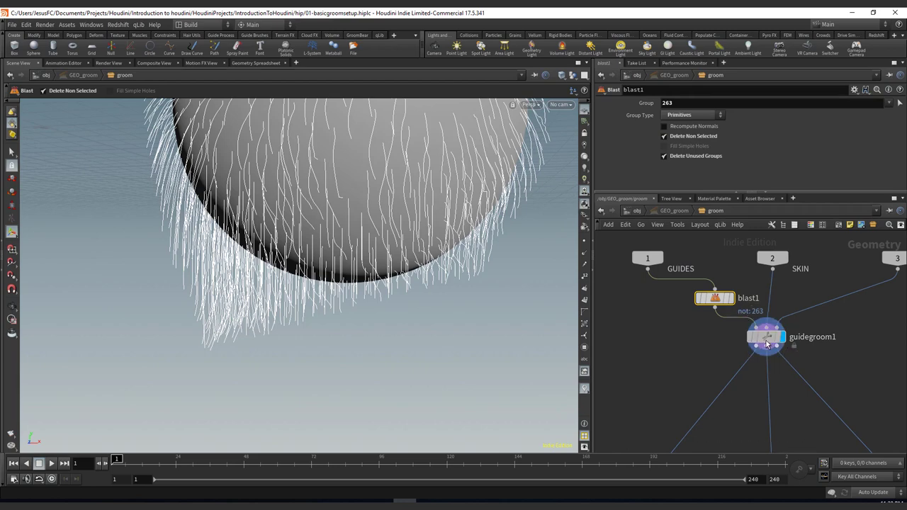
{"action": "left_click", "coordinate": [767, 337]}
{"action": "left_click_drag", "start_coordinate": [355, 228], "coordinate": [368, 261]}
{"action": "right_click_drag", "start_coordinate": [368, 261], "coordinate": [336, 263]}
{"action": "mouse_move", "coordinate": [336, 262]}
{"action": "middle_mouse_down"}
{"action": "mouse_move", "coordinate": [319, 286]}
{"action": "mouse_move", "coordinate": [303, 290]}
{"action": "middle_mouse_up"}
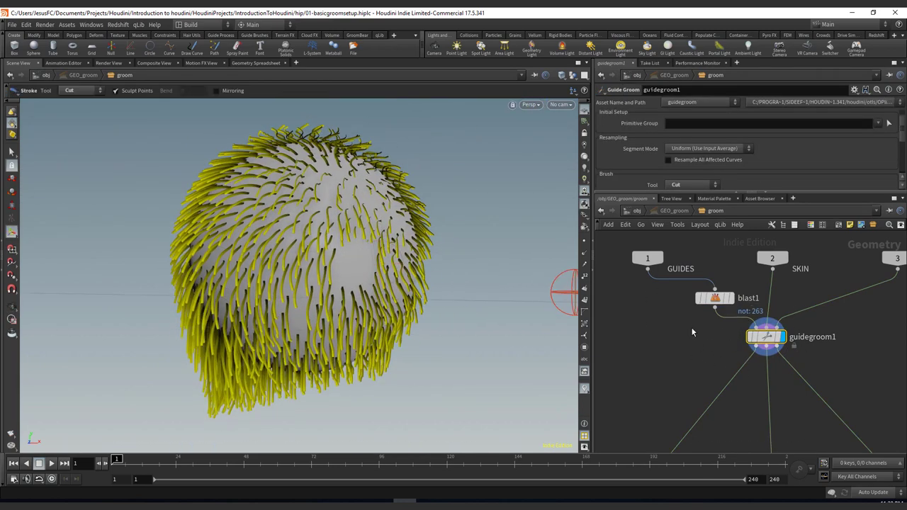
Scroll back to the start of guidegroom1's parameters and open the node's internal network.
{"action": "left_click_drag", "start_coordinate": [899, 136], "coordinate": [899, 122]}
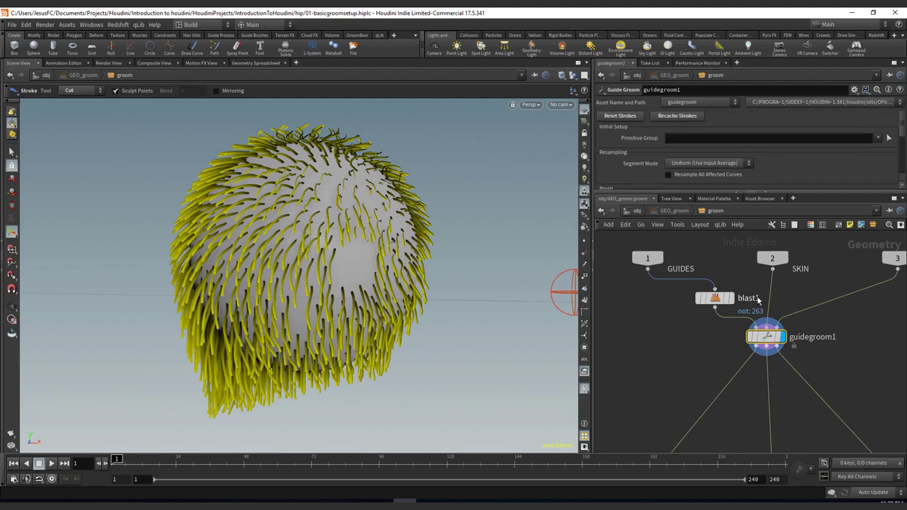
{"action": "double_click", "coordinate": [766, 337]}
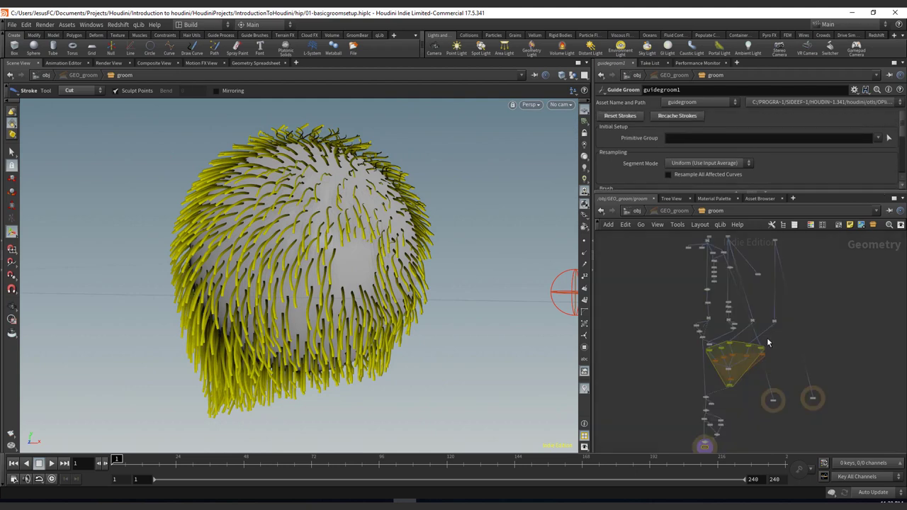
Examine guidegroom1's internal network from its inputs through the stroke processing loop down to the output node.
{"action": "right_click", "coordinate": [727, 296]}
{"action": "left_click", "coordinate": [822, 296]}
{"action": "right_click_drag", "start_coordinate": [816, 291], "coordinate": [899, 285]}
{"action": "middle_click_drag", "start_coordinate": [676, 290], "coordinate": [814, 328]}
{"action": "right_click_drag", "start_coordinate": [818, 328], "coordinate": [842, 326]}
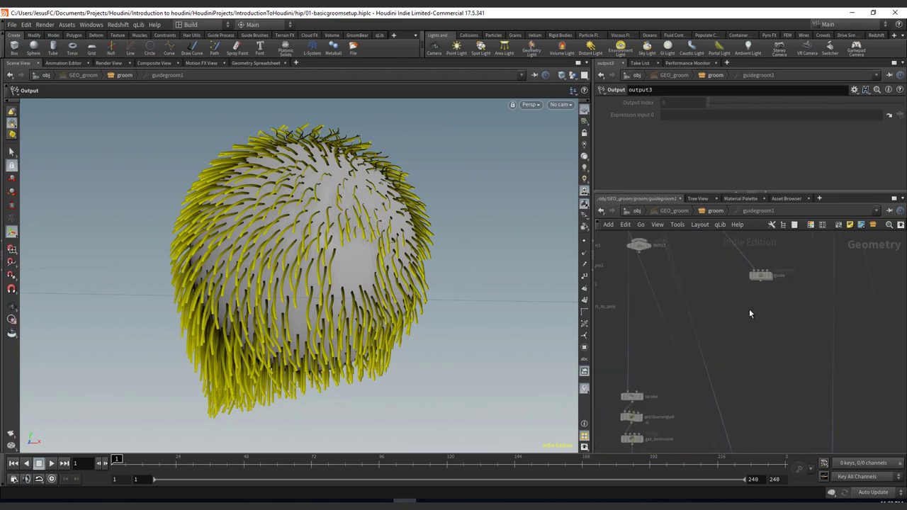
{"action": "middle_click_drag", "start_coordinate": [748, 317], "coordinate": [834, 397]}
{"action": "mouse_move", "coordinate": [762, 293]}
{"action": "middle_mouse_down"}
{"action": "mouse_move", "coordinate": [809, 360]}
{"action": "mouse_move", "coordinate": [872, 352]}
{"action": "mouse_move", "coordinate": [752, 279]}
{"action": "middle_mouse_up"}
{"action": "mouse_move", "coordinate": [826, 377]}
{"action": "middle_mouse_down"}
{"action": "mouse_move", "coordinate": [802, 337]}
{"action": "mouse_move", "coordinate": [796, 263]}
{"action": "mouse_move", "coordinate": [829, 266]}
{"action": "mouse_move", "coordinate": [824, 284]}
{"action": "middle_mouse_up"}
{"action": "middle_click_drag", "start_coordinate": [809, 333], "coordinate": [859, 282]}
{"action": "middle_click_drag", "start_coordinate": [811, 333], "coordinate": [813, 313]}
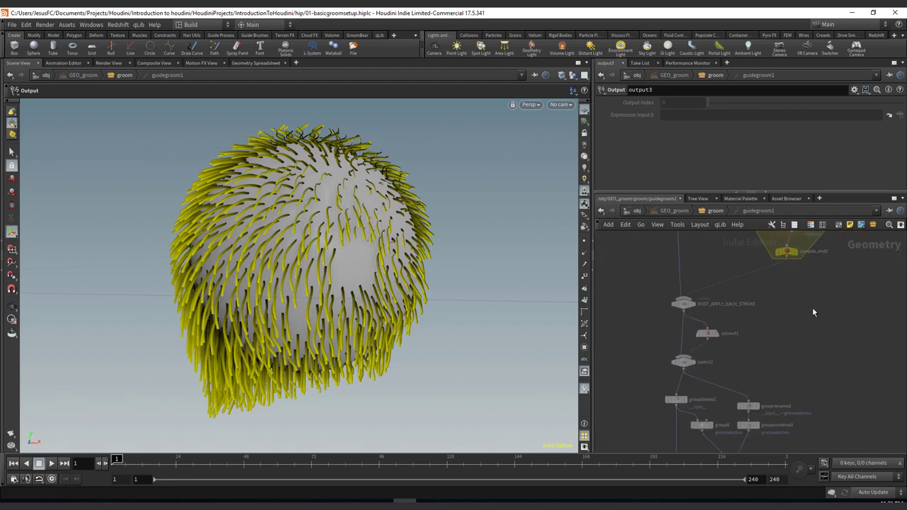
{"action": "middle_click_drag", "start_coordinate": [787, 352], "coordinate": [793, 295]}
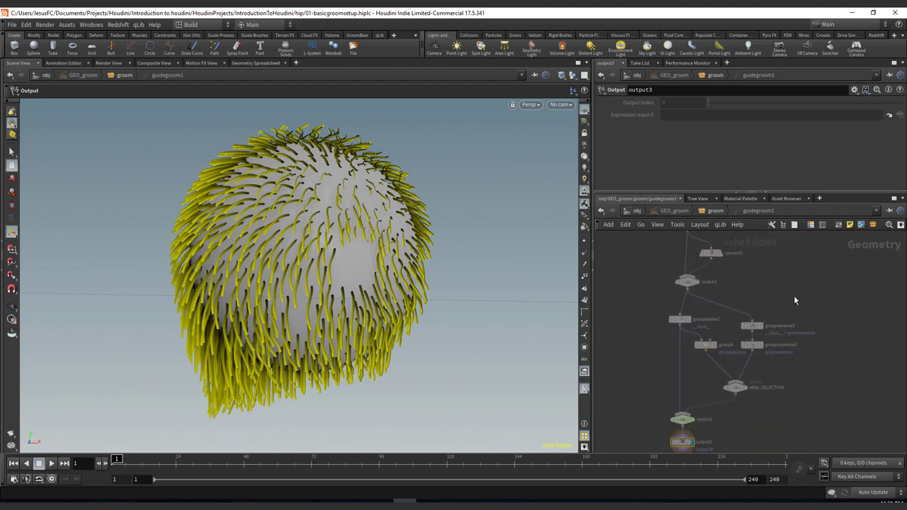
{"action": "middle_click_drag", "start_coordinate": [832, 368], "coordinate": [781, 408]}
{"action": "middle_click_drag", "start_coordinate": [801, 333], "coordinate": [756, 397]}
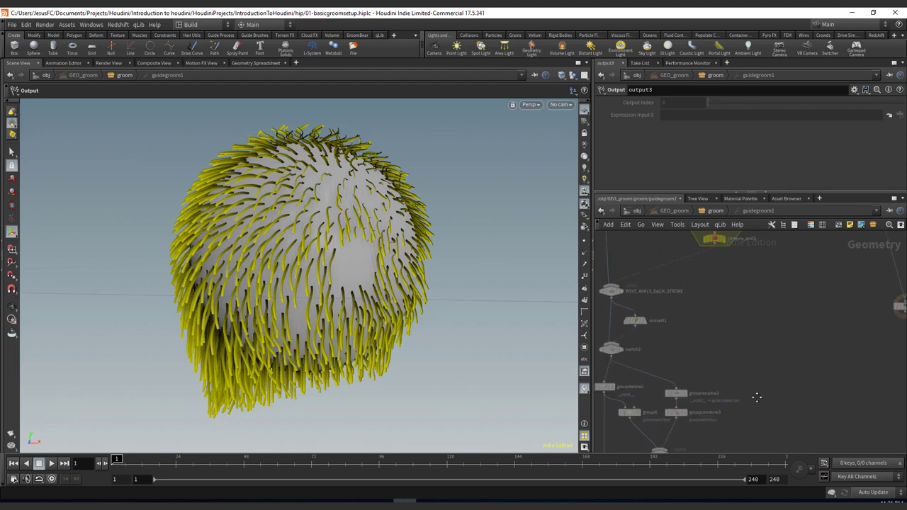
{"action": "middle_click_drag", "start_coordinate": [770, 312], "coordinate": [763, 391]}
{"action": "middle_click_drag", "start_coordinate": [840, 341], "coordinate": [795, 343]}
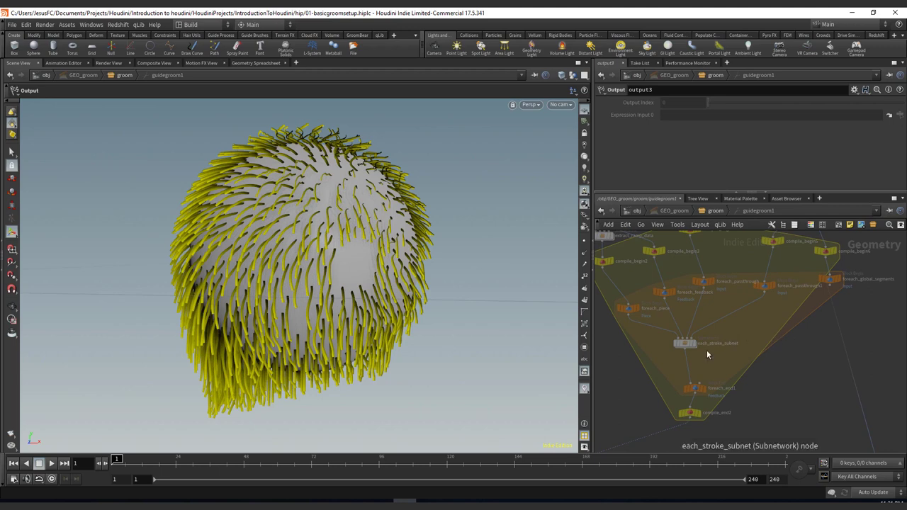
Examine the nodes feeding the stroke loop and inspect the CURVES_CACHED and STROKE_CURVES_CACHED switches.
{"action": "left_click_drag", "start_coordinate": [726, 365], "coordinate": [723, 356]}
{"action": "middle_click_drag", "start_coordinate": [722, 287], "coordinate": [765, 337]}
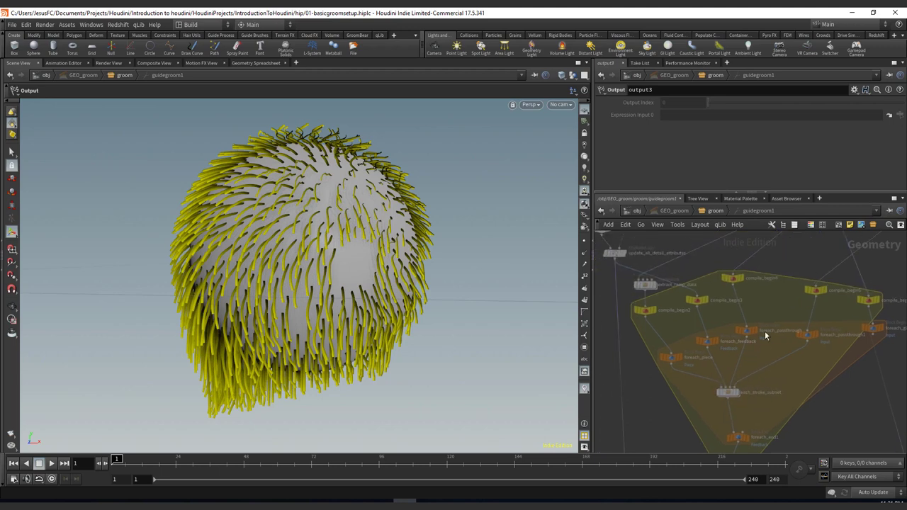
{"action": "middle_click_drag", "start_coordinate": [670, 274], "coordinate": [697, 302]}
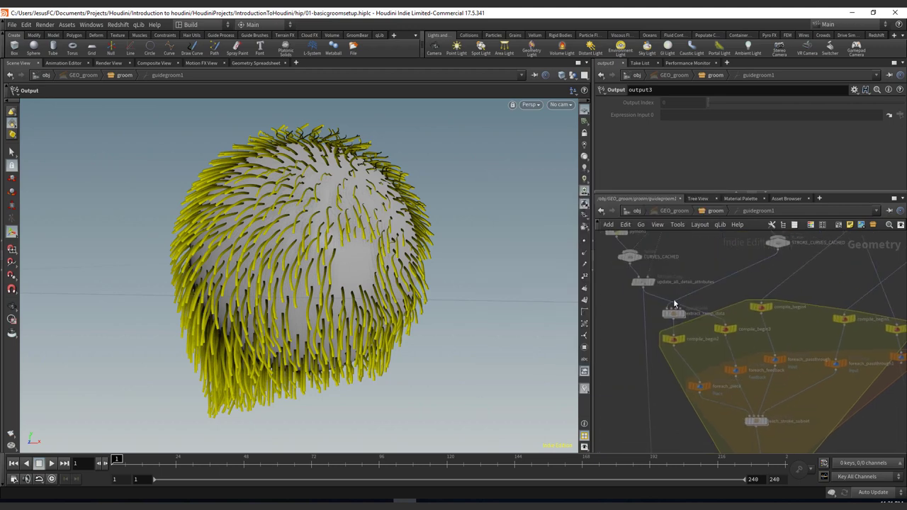
{"action": "middle_click_drag", "start_coordinate": [685, 269], "coordinate": [684, 328]}
{"action": "left_click", "coordinate": [641, 339]}
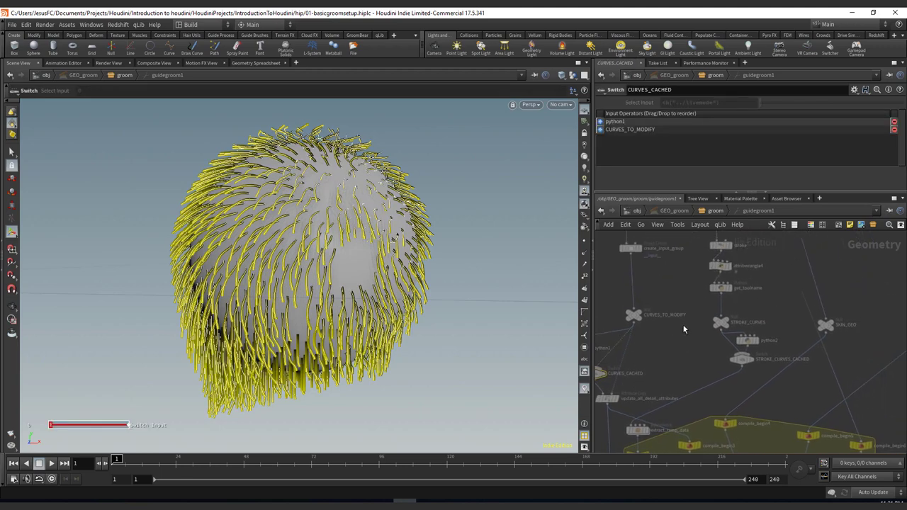
{"action": "left_click", "coordinate": [769, 359]}
{"action": "middle_click_drag", "start_coordinate": [781, 308], "coordinate": [752, 290]}
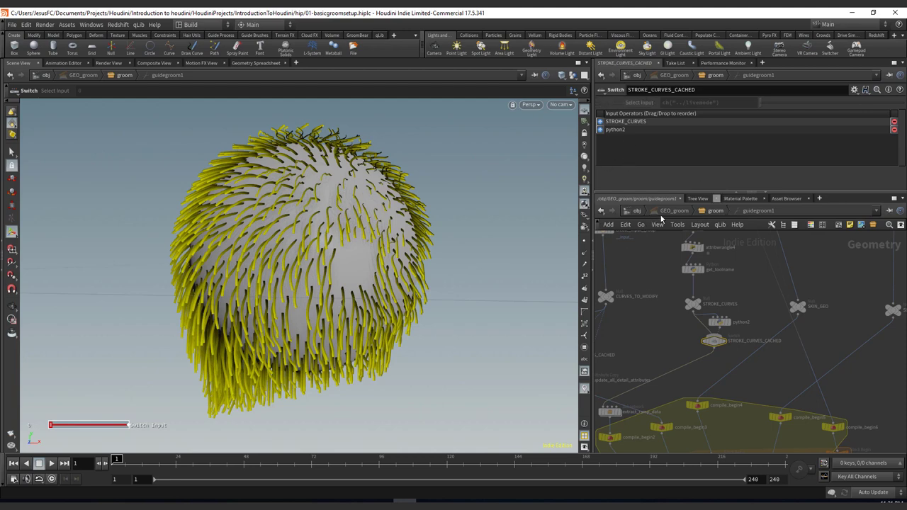
Return to the groom network, then display and select the Blast node.
{"action": "left_click", "coordinate": [714, 210]}
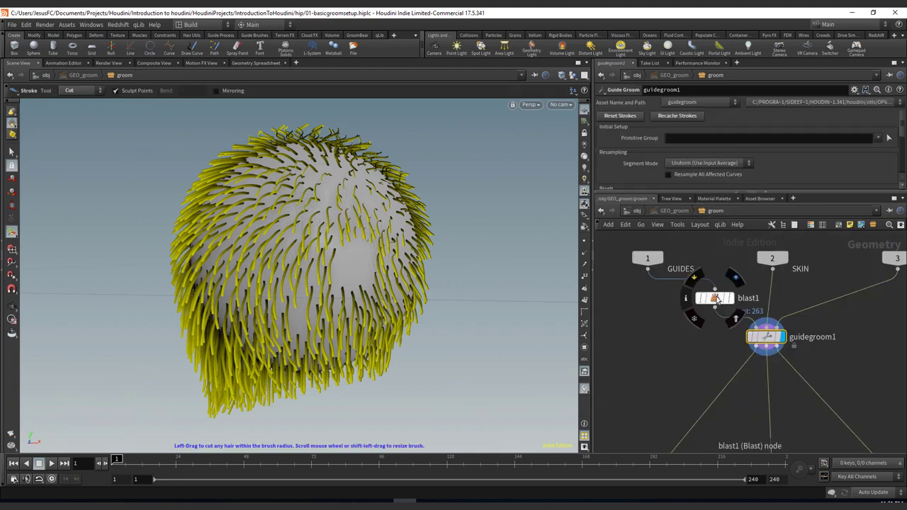
{"action": "left_click_drag", "start_coordinate": [716, 298], "coordinate": [704, 293]}
{"action": "left_click", "coordinate": [721, 292]}
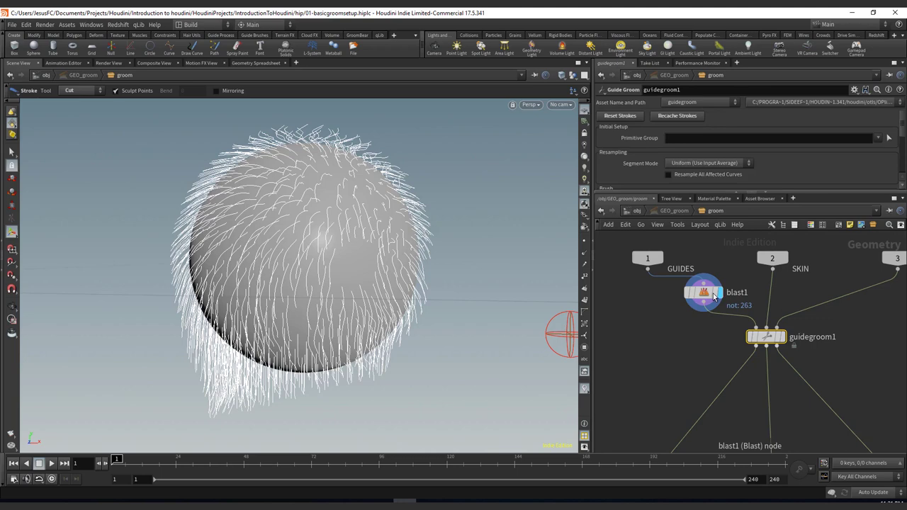
{"action": "left_click", "coordinate": [711, 295]}
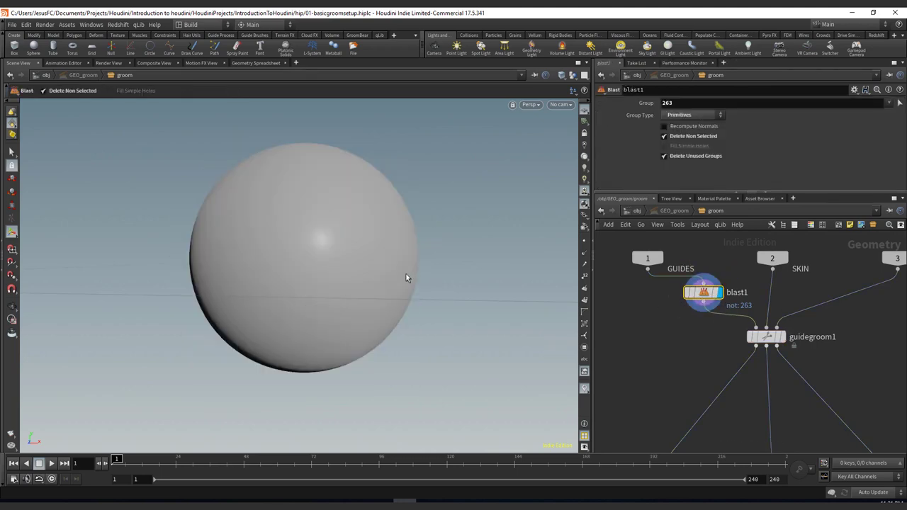
Display guidegroom1 again and examine the single isolated guide on the sphere.
{"action": "left_click_drag", "start_coordinate": [374, 347], "coordinate": [397, 347], "text": "alt"}
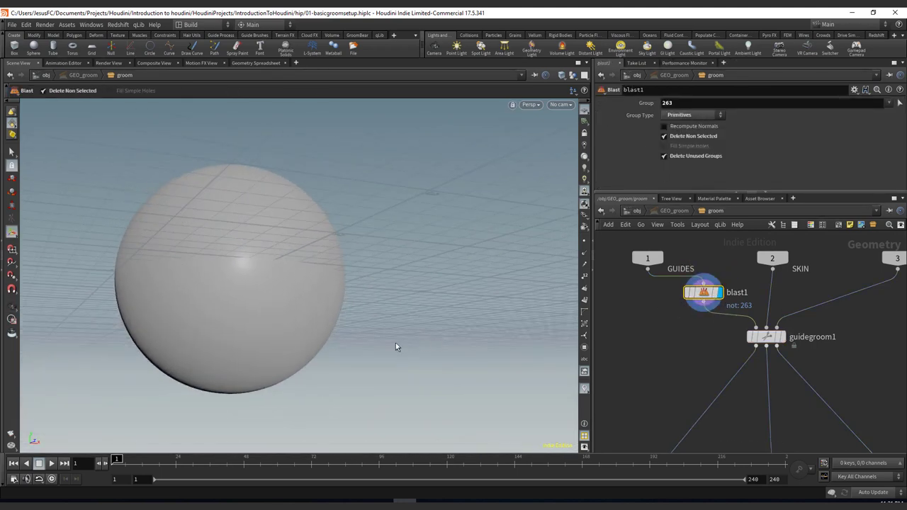
{"action": "key", "text": "space+g"}
{"action": "key", "text": "Escape"}
{"action": "left_click_drag", "start_coordinate": [396, 274], "coordinate": [490, 284]}
{"action": "right_click_drag", "start_coordinate": [241, 292], "coordinate": [342, 250]}
{"action": "left_click_drag", "start_coordinate": [342, 249], "coordinate": [464, 266]}
{"action": "key", "text": "Return"}
{"action": "left_click", "coordinate": [779, 343]}
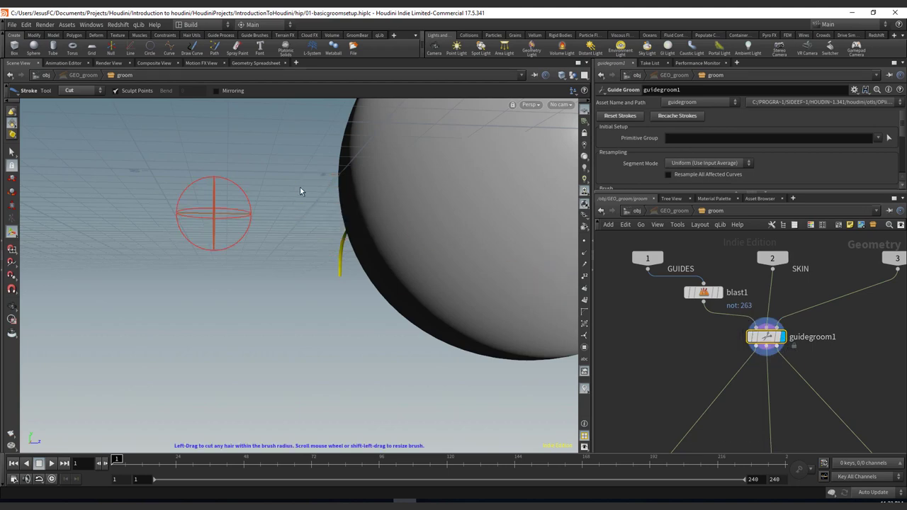
{"action": "right_click", "coordinate": [236, 212]}
{"action": "left_click", "coordinate": [158, 241]}
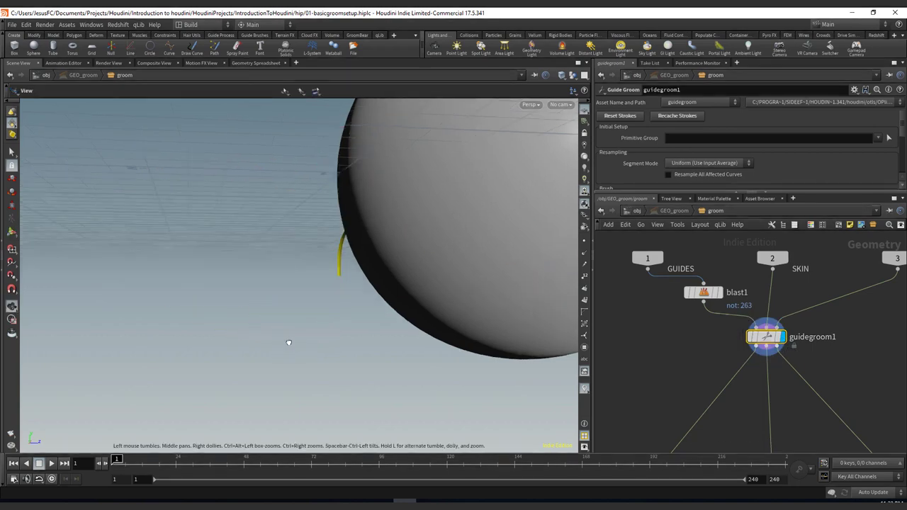
{"action": "left_click_drag", "start_coordinate": [287, 343], "coordinate": [394, 348], "text": "alt"}
{"action": "right_click_drag", "start_coordinate": [393, 348], "coordinate": [220, 326], "text": "alt"}
{"action": "mouse_move", "coordinate": [221, 326]}
{"action": "left_mouse_down", "text": "alt"}
{"action": "mouse_move", "coordinate": [255, 362]}
{"action": "mouse_move", "coordinate": [439, 335]}
{"action": "mouse_move", "coordinate": [284, 350]}
{"action": "left_mouse_up", "text": "alt"}
{"action": "key", "text": "Return"}
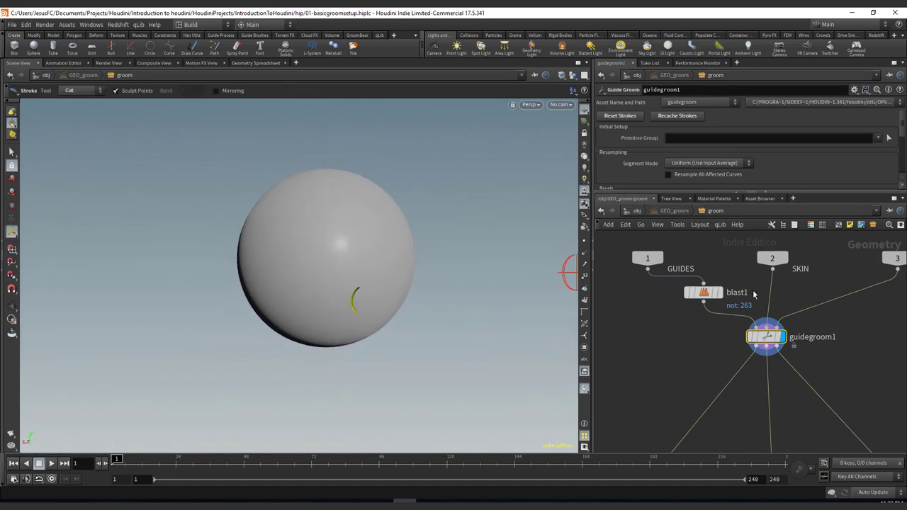
Bypass the Blast node temporarily to compare with the full groom, and reactivate it.
{"action": "mouse_move", "coordinate": [703, 296]}
{"action": "left_click", "coordinate": [683, 270]}
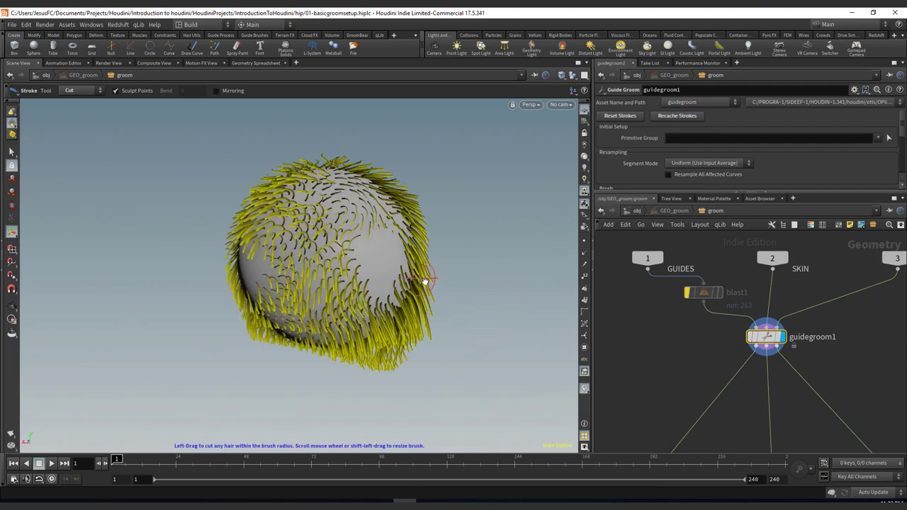
{"action": "key", "text": "Escape"}
{"action": "mouse_move", "coordinate": [418, 287]}
{"action": "left_mouse_down"}
{"action": "mouse_move", "coordinate": [398, 304]}
{"action": "mouse_move", "coordinate": [259, 285]}
{"action": "mouse_move", "coordinate": [383, 318]}
{"action": "mouse_move", "coordinate": [438, 314]}
{"action": "mouse_move", "coordinate": [480, 272]}
{"action": "left_mouse_up"}
{"action": "key", "text": "Return"}
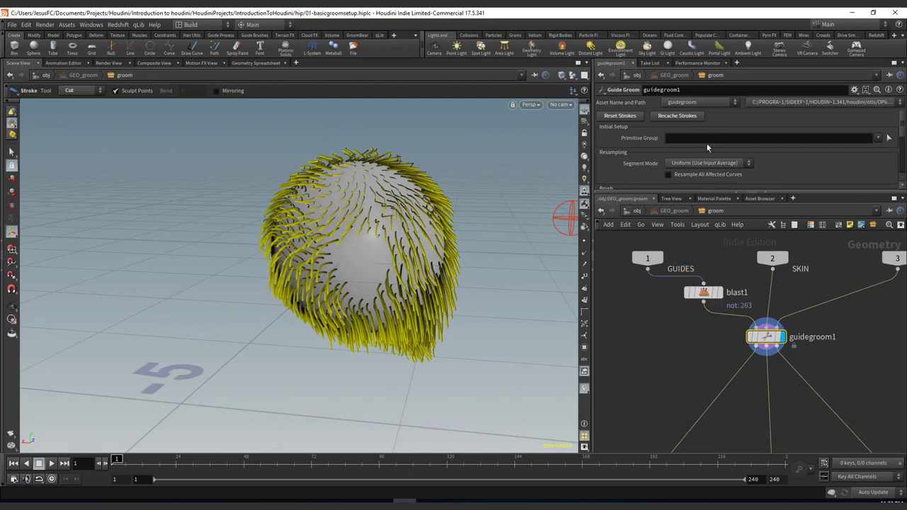
Turn on point display to examine the isolated guide's points in a close side view.
{"action": "left_click_drag", "start_coordinate": [390, 275], "coordinate": [364, 265], "text": "alt"}
{"action": "right_click_drag", "start_coordinate": [365, 265], "coordinate": [335, 193], "text": "alt"}
{"action": "mouse_move", "coordinate": [334, 192]}
{"action": "middle_mouse_down", "text": "alt"}
{"action": "mouse_move", "coordinate": [348, 208]}
{"action": "mouse_move", "coordinate": [207, 155]}
{"action": "middle_mouse_up", "text": "alt"}
{"action": "mouse_move", "coordinate": [207, 155]}
{"action": "right_mouse_down", "text": "alt"}
{"action": "mouse_move", "coordinate": [350, 205]}
{"action": "mouse_move", "coordinate": [517, 202]}
{"action": "right_mouse_up", "text": "alt"}
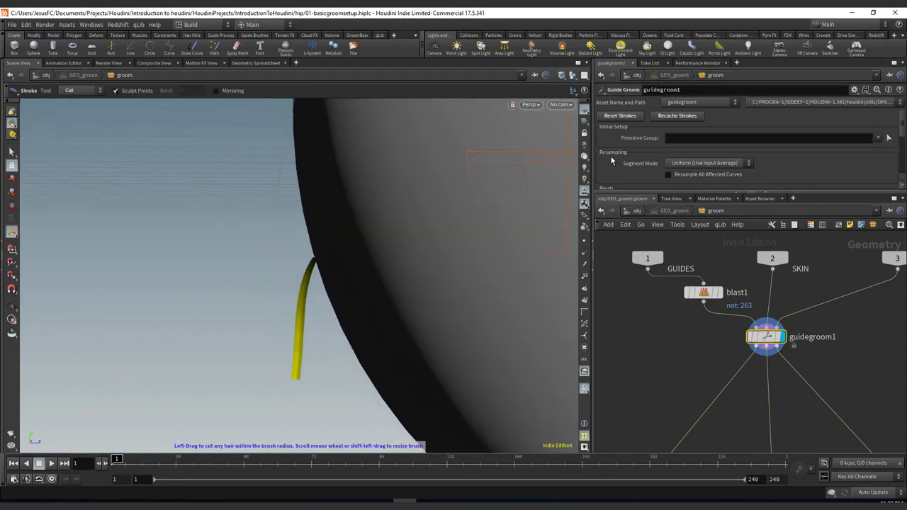
{"action": "middle_click_drag", "start_coordinate": [259, 286], "coordinate": [294, 181], "text": "alt"}
{"action": "right_click_drag", "start_coordinate": [294, 181], "coordinate": [298, 166], "text": "alt"}
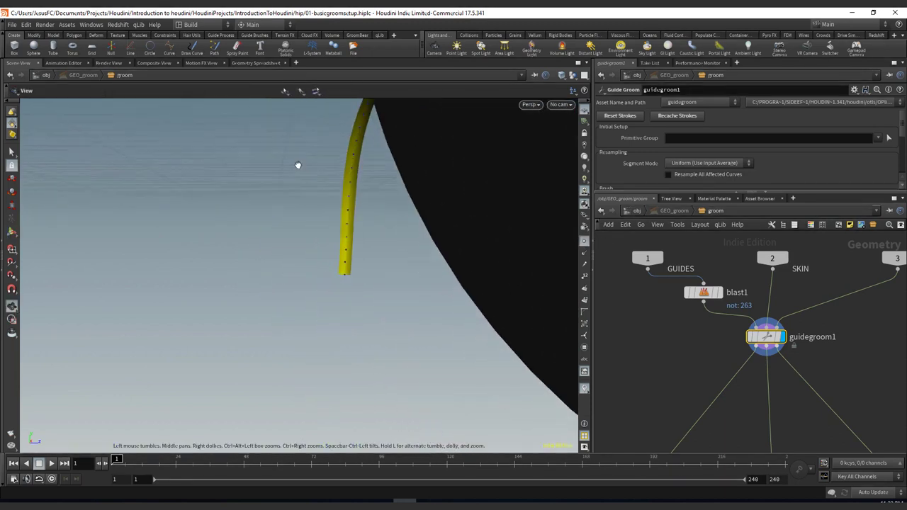
Resize the Cut brush and trim the tip of the isolated guide with a few short strokes.
{"action": "left_click_drag", "start_coordinate": [338, 270], "coordinate": [232, 275], "text": "shift"}
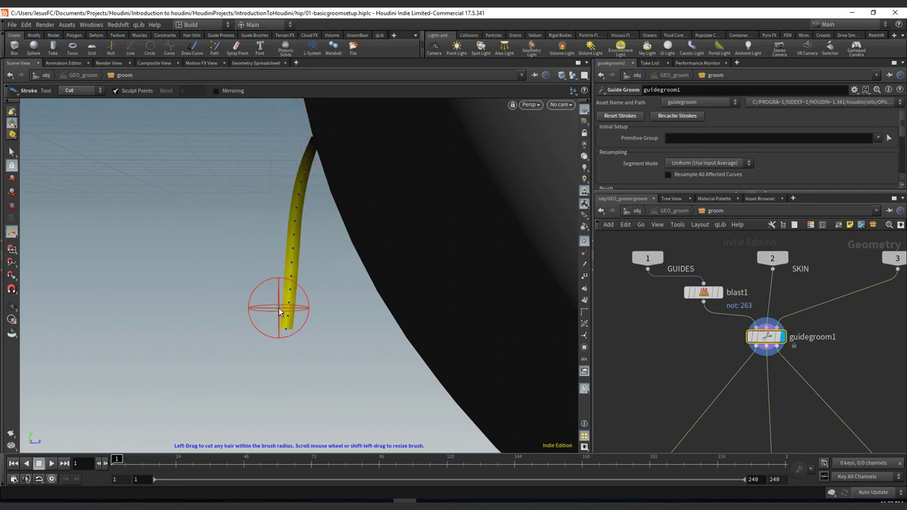
{"action": "left_click_drag", "start_coordinate": [269, 348], "coordinate": [274, 349]}
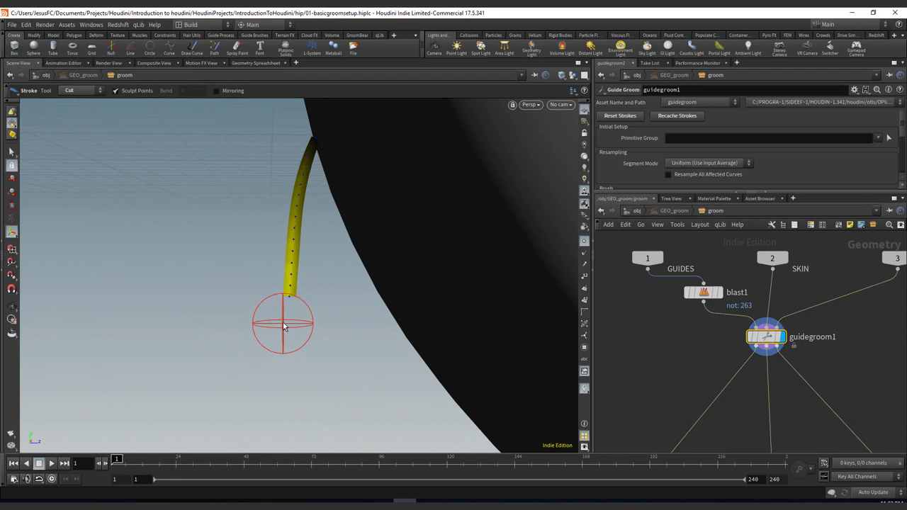
{"action": "left_click", "coordinate": [281, 331]}
{"action": "left_click_drag", "start_coordinate": [284, 334], "coordinate": [283, 328]}
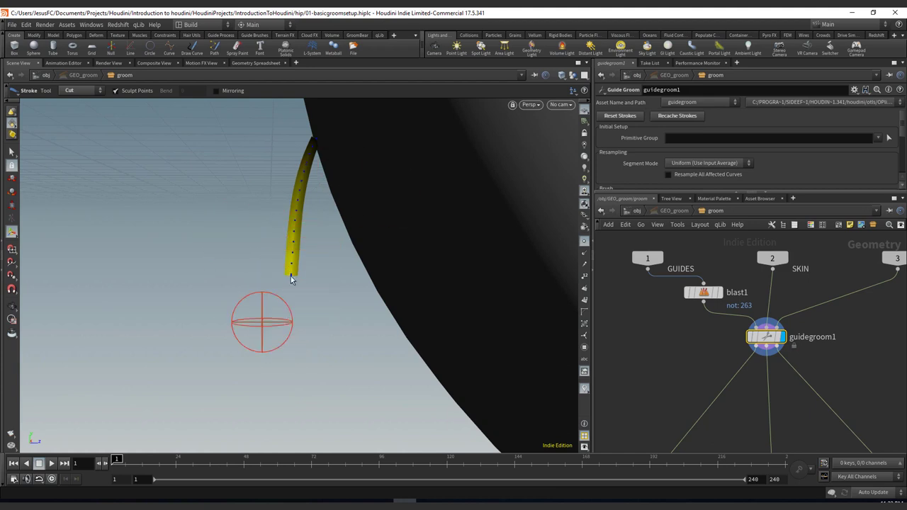
Enable Resample All Affected Curves on guidegroom1 and cut the guide's tip further.
{"action": "left_click", "coordinate": [677, 176]}
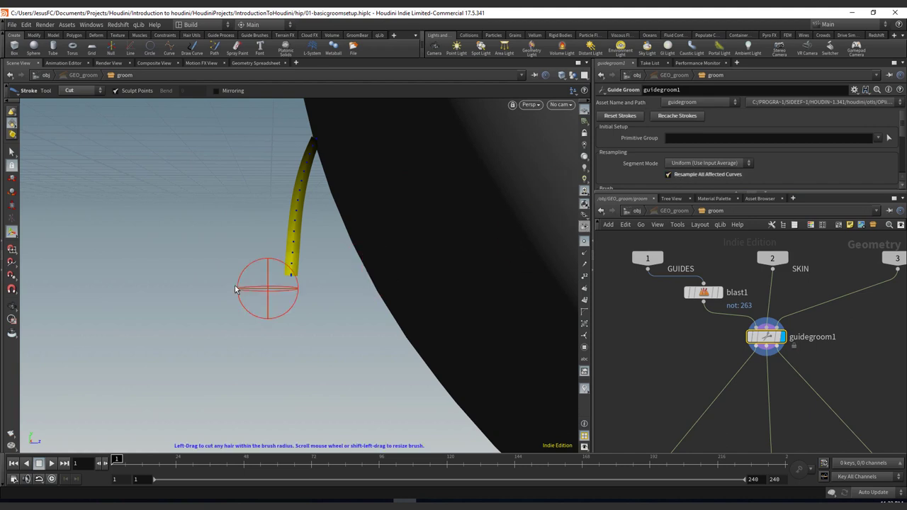
{"action": "left_click", "coordinate": [288, 299]}
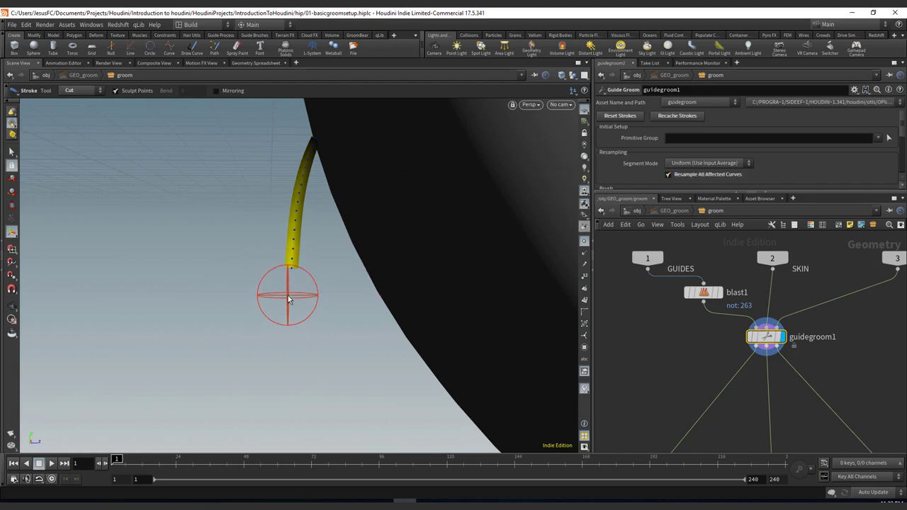
{"action": "left_click_drag", "start_coordinate": [288, 299], "coordinate": [290, 262]}
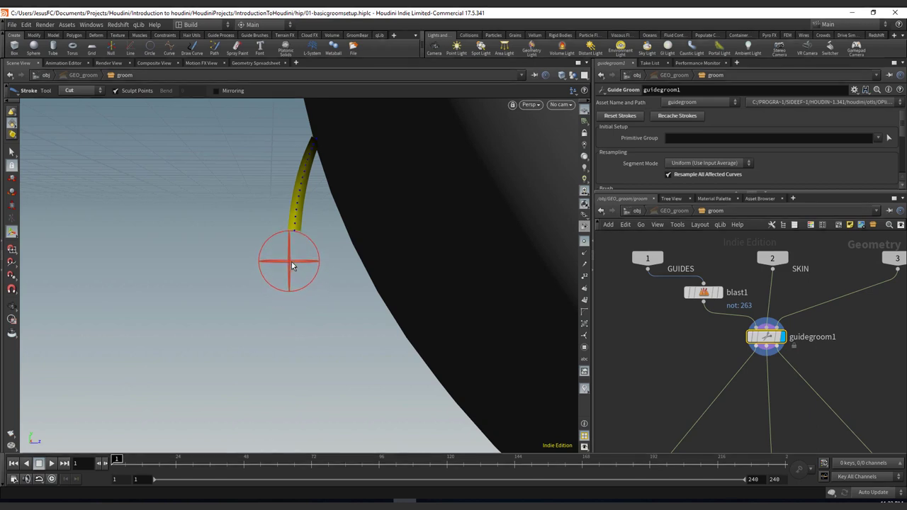
Keep Segment Mode at Uniform (Use Input Average), cut the guide back to its root, and undo the last stroke.
{"action": "left_click", "coordinate": [704, 164]}
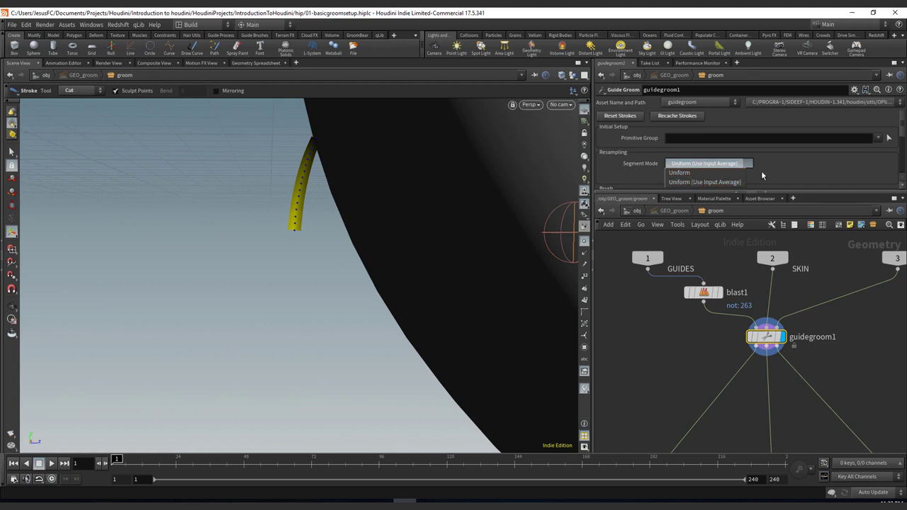
{"action": "left_click", "coordinate": [704, 182]}
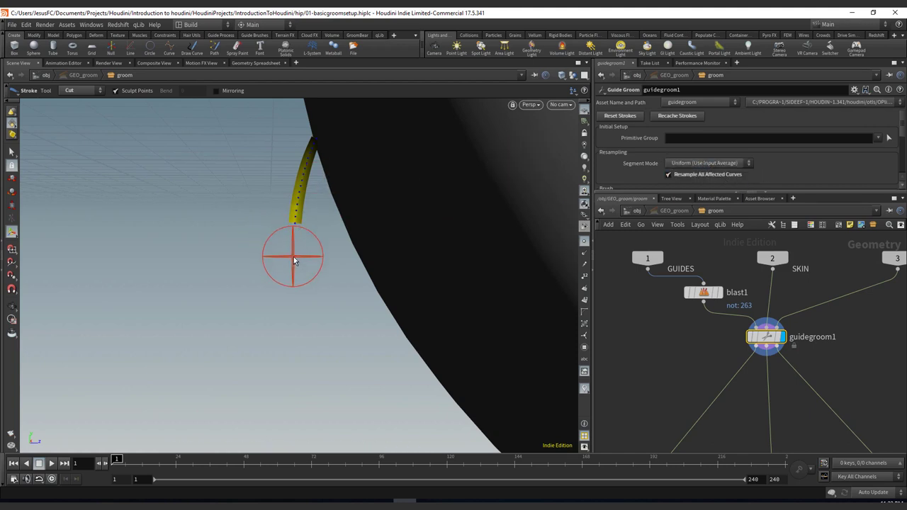
{"action": "left_click_drag", "start_coordinate": [291, 249], "coordinate": [299, 194]}
{"action": "mouse_move", "coordinate": [296, 136]}
{"action": "left_mouse_down"}
{"action": "mouse_move", "coordinate": [291, 248]}
{"action": "mouse_move", "coordinate": [302, 255]}
{"action": "left_mouse_up"}
{"action": "key", "text": "ctrl+z"}
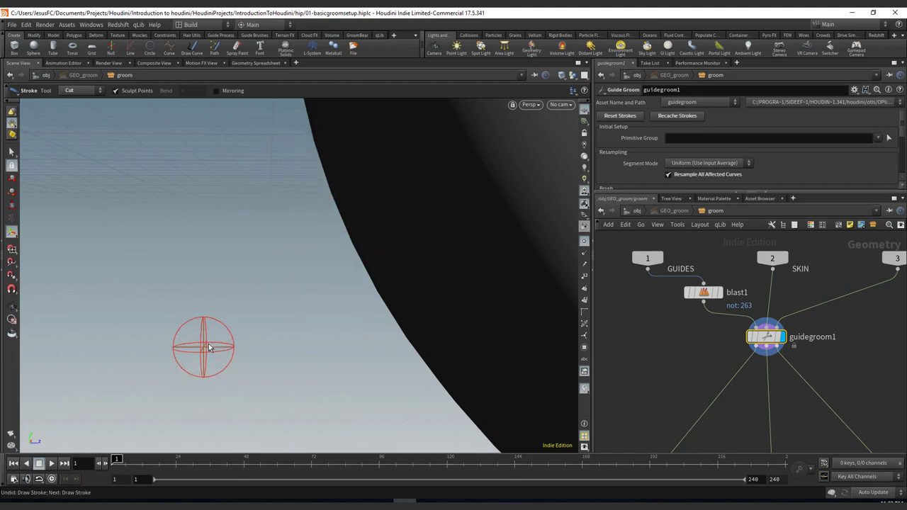
Check guidegroom1's node information and examine the spot on the sphere's edge where the cut guide is rooted.
{"action": "key", "text": "Escape"}
{"action": "key", "text": "f"}
{"action": "key", "text": "Return"}
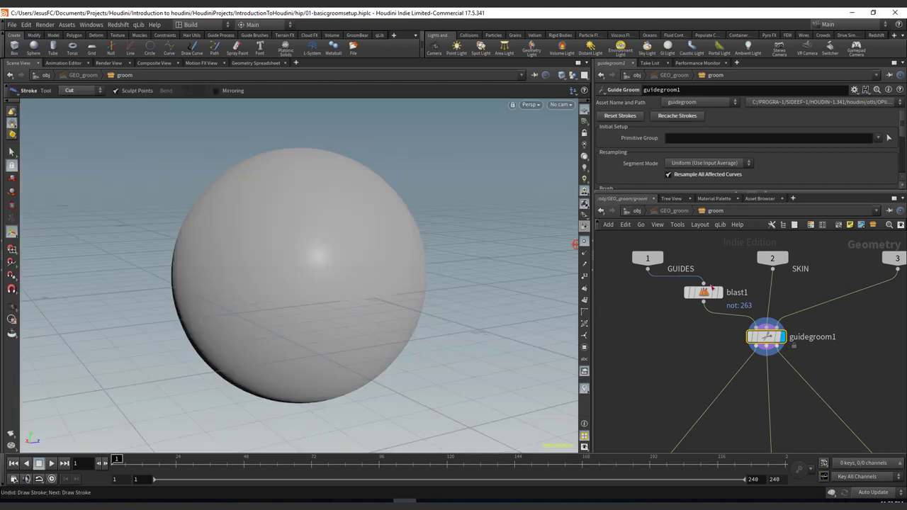
{"action": "left_click", "coordinate": [738, 338]}
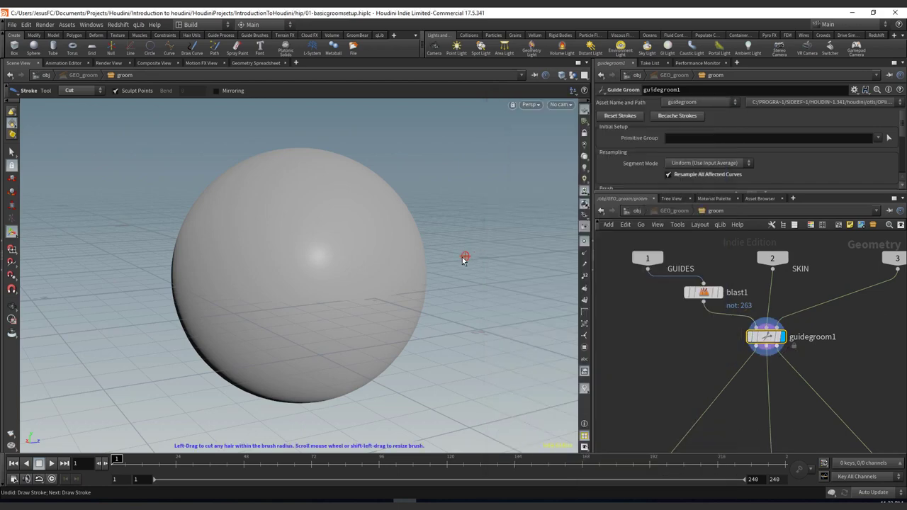
{"action": "left_click_drag", "start_coordinate": [479, 338], "coordinate": [623, 367], "text": "alt"}
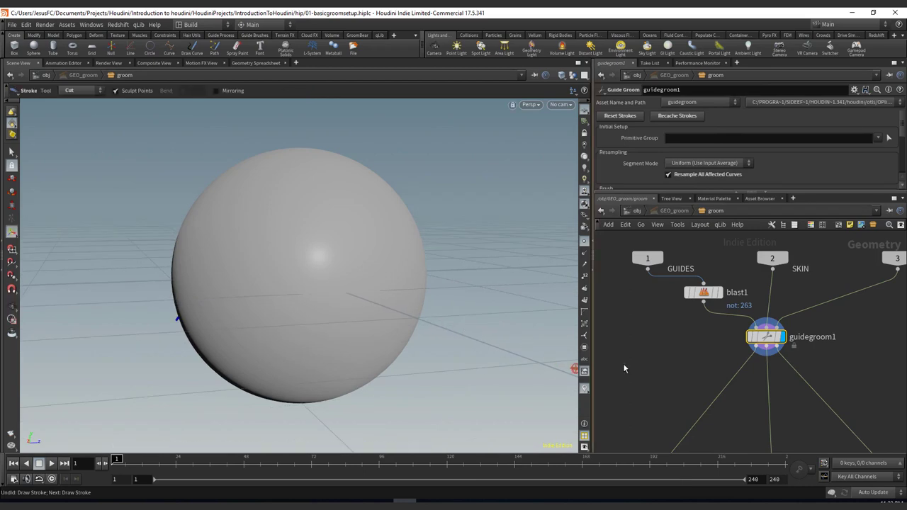
{"action": "mouse_move", "coordinate": [750, 322]}
{"action": "mouse_move", "coordinate": [738, 339]}
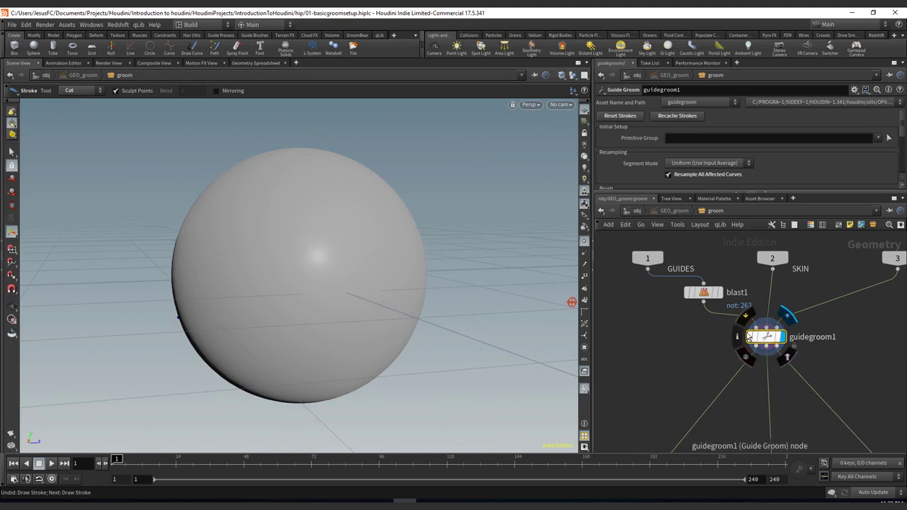
{"action": "scroll", "coordinate": [170, 299], "scroll_direction": "up", "scroll_amount": 6, "text": "alt"}
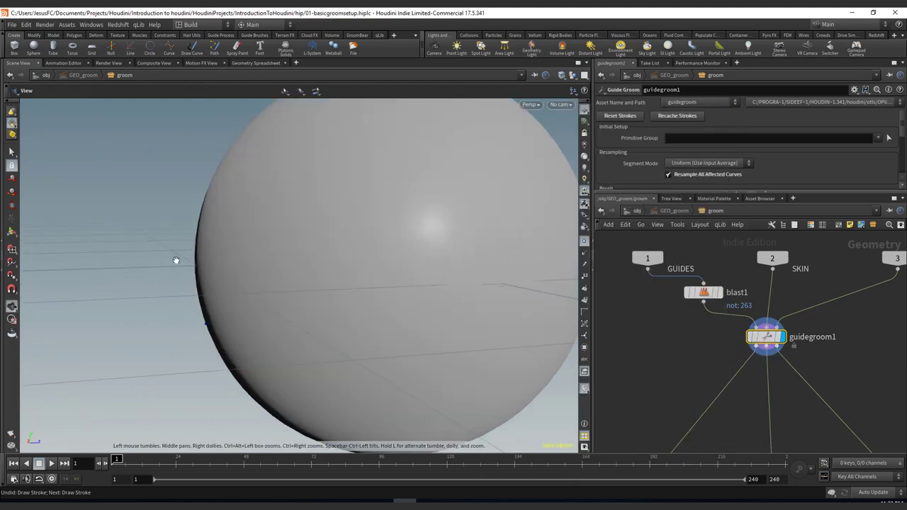
{"action": "scroll", "coordinate": [177, 261], "scroll_direction": "up", "scroll_amount": 6, "text": "alt"}
{"action": "mouse_move", "coordinate": [233, 340]}
{"action": "middle_mouse_down", "text": "alt"}
{"action": "mouse_move", "coordinate": [228, 255]}
{"action": "mouse_move", "coordinate": [339, 240]}
{"action": "middle_mouse_up", "text": "alt"}
{"action": "scroll", "coordinate": [228, 255], "scroll_direction": "up", "scroll_amount": 4, "text": "alt"}
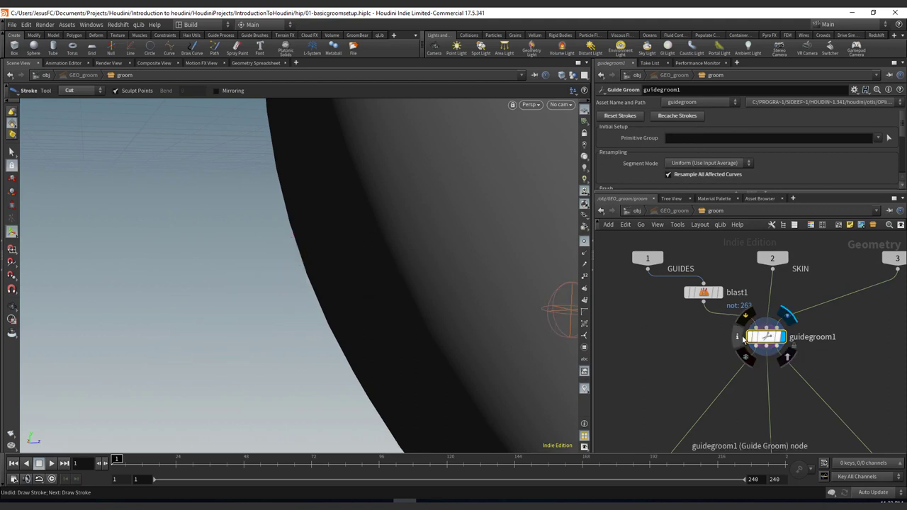
Read the point and primitive counts in guidegroom1's node information and return to a view of the whole sphere.
{"action": "mouse_move", "coordinate": [737, 338]}
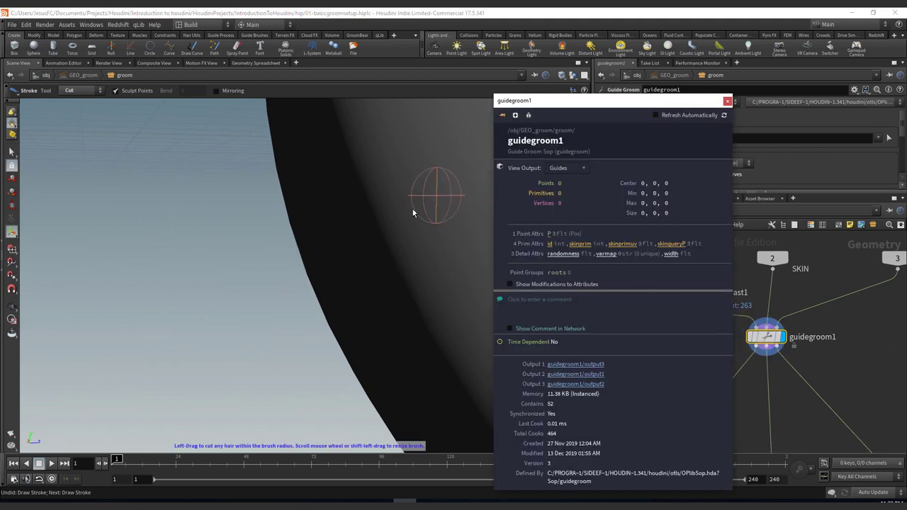
{"action": "key", "text": "Escape"}
{"action": "scroll", "coordinate": [238, 245], "scroll_direction": "down", "scroll_amount": 10}
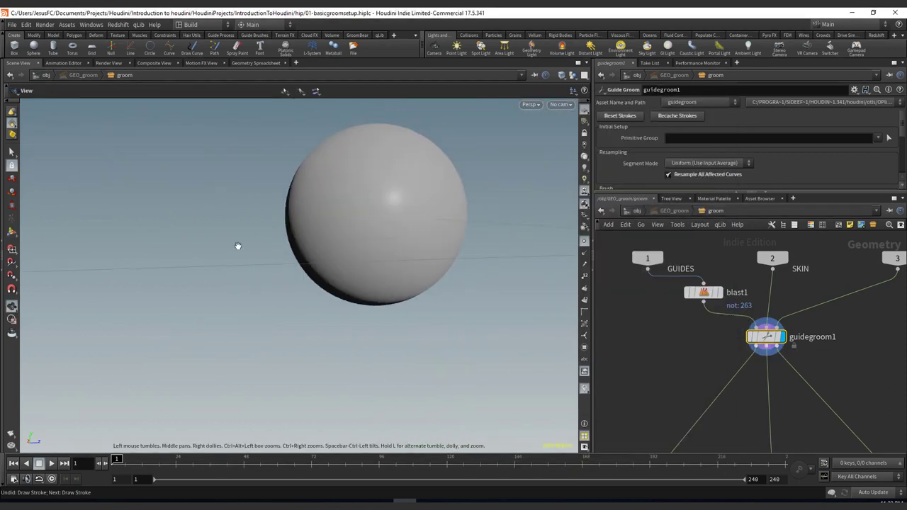
{"action": "left_click_drag", "start_coordinate": [361, 178], "coordinate": [405, 202], "text": "alt"}
Expand guidegroom1's mirroring settings, enable Mirroring and examine the mirror plane through the sphere.
{"action": "left_click_drag", "start_coordinate": [901, 126], "coordinate": [902, 163]}
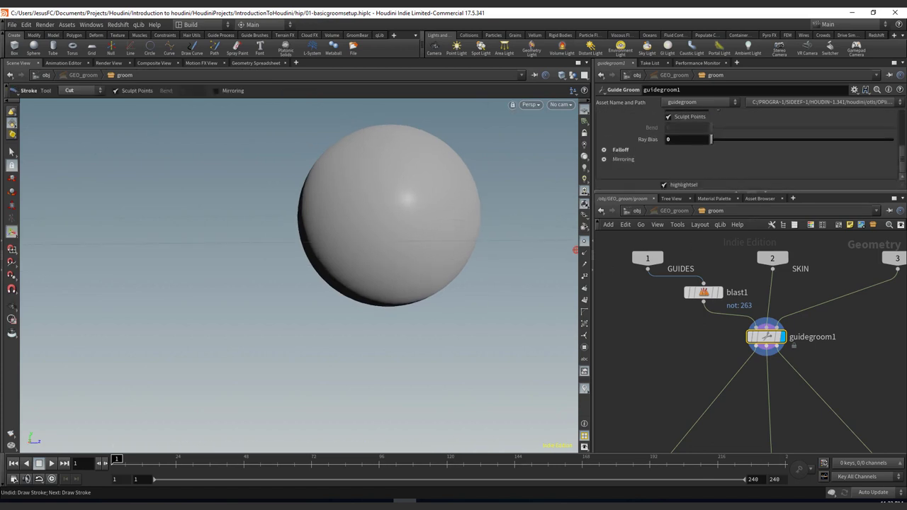
{"action": "left_click", "coordinate": [603, 160]}
{"action": "left_click_drag", "start_coordinate": [473, 191], "coordinate": [457, 141], "text": "alt"}
{"action": "middle_click_drag", "start_coordinate": [457, 141], "coordinate": [454, 183], "text": "alt"}
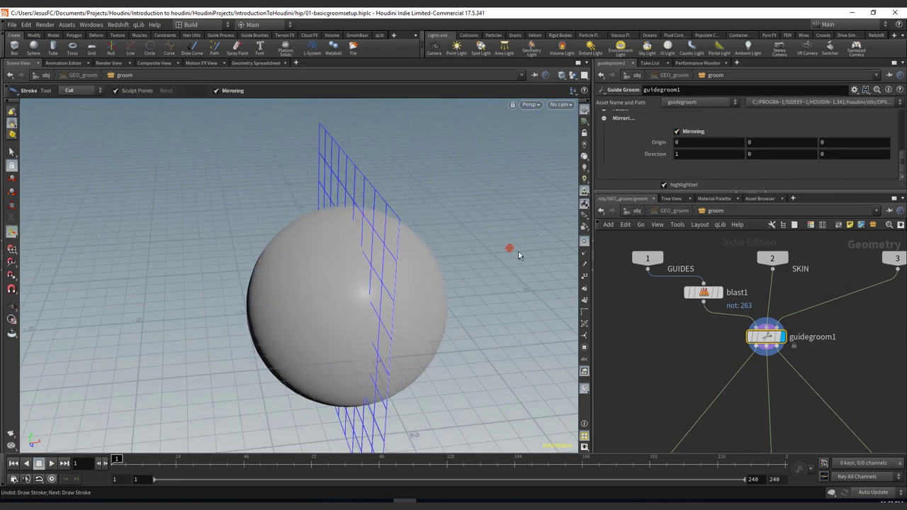
{"action": "scroll", "coordinate": [895, 143], "scroll_direction": "up", "scroll_amount": 4}
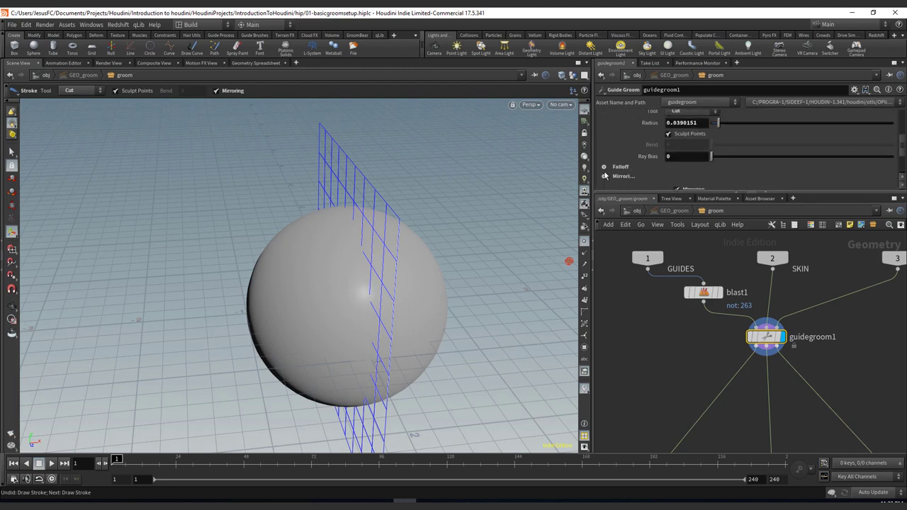
Expand the Falloff settings and bypass blast1 so that guidegroom1 works on all the guides again.
{"action": "left_click", "coordinate": [604, 167]}
{"action": "scroll", "coordinate": [618, 171], "scroll_direction": "down", "scroll_amount": 2}
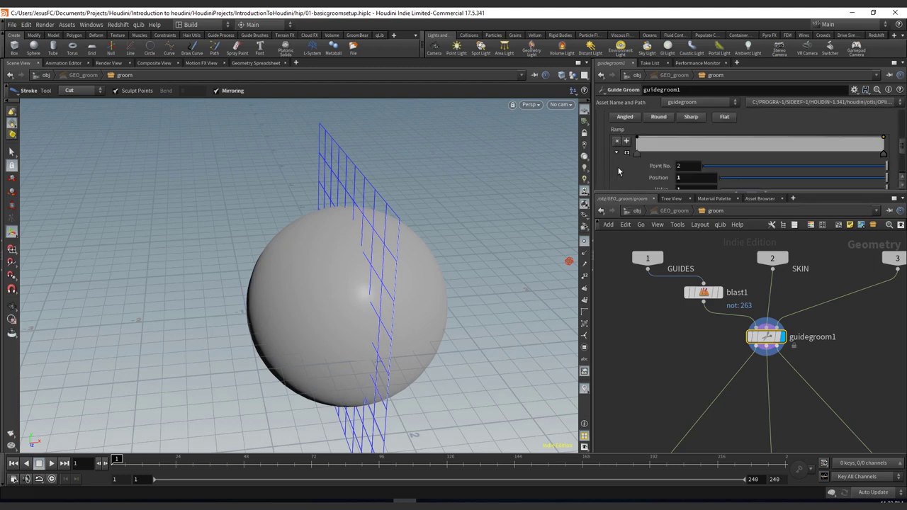
{"action": "left_click", "coordinate": [703, 291]}
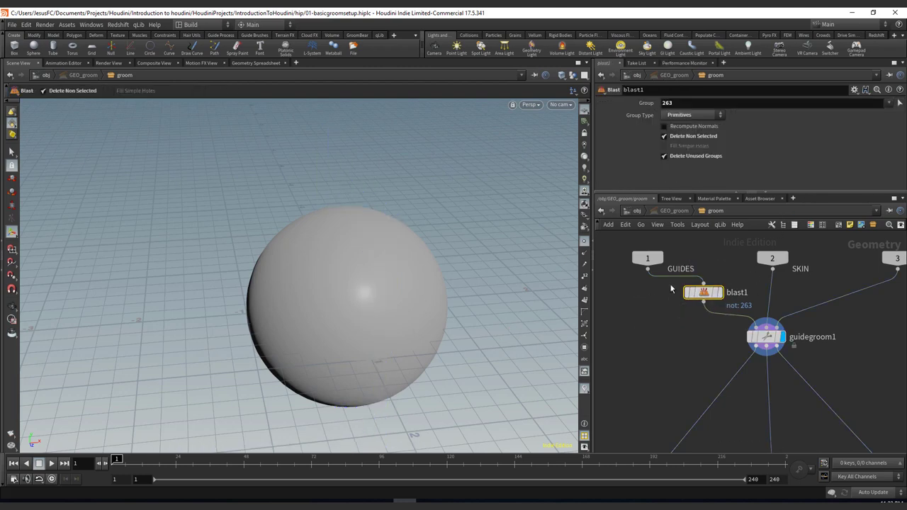
{"action": "left_click", "coordinate": [766, 337]}
{"action": "left_click_drag", "start_coordinate": [898, 151], "coordinate": [807, 118]}
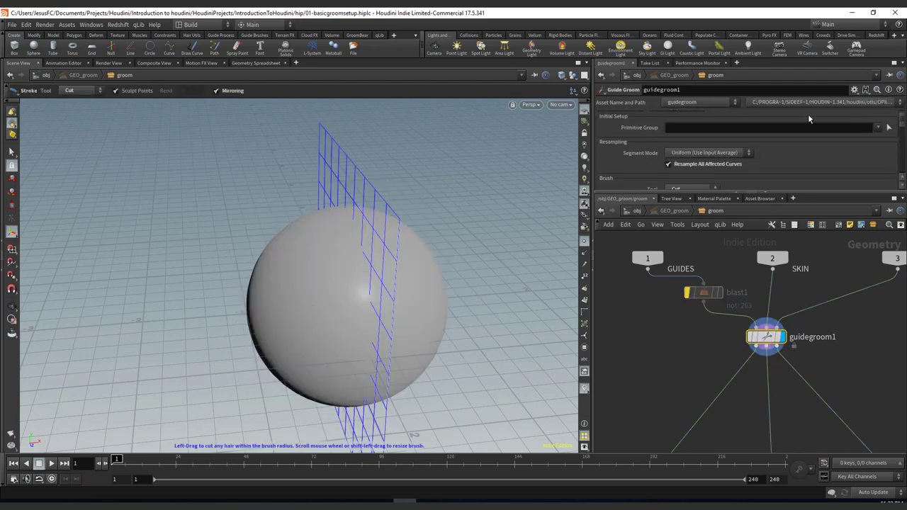
{"action": "left_click_drag", "start_coordinate": [703, 192], "coordinate": [698, 242]}
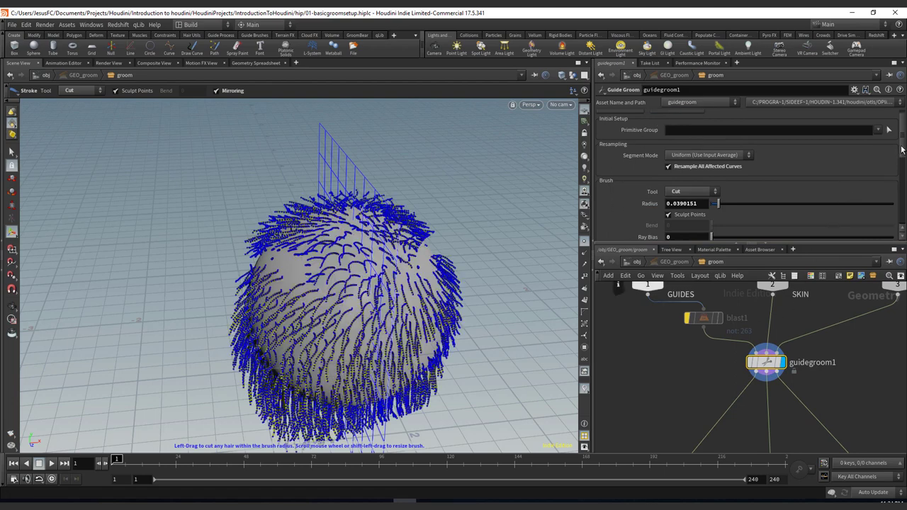
Turn off Mirroring on guidegroom1 and enlarge the parameter area to show the complete Falloff ramp.
{"action": "scroll", "coordinate": [755, 200], "scroll_direction": "down", "scroll_amount": 4}
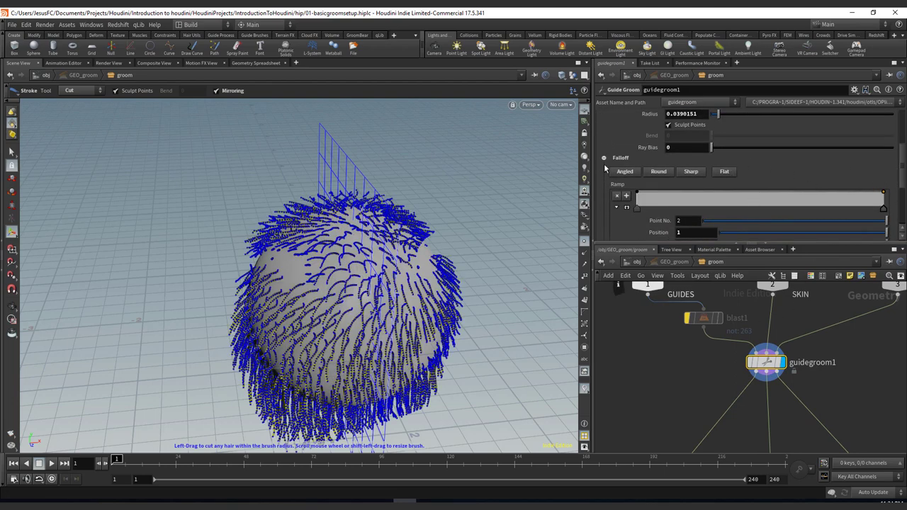
{"action": "left_click", "coordinate": [604, 159]}
{"action": "left_click", "coordinate": [684, 233]}
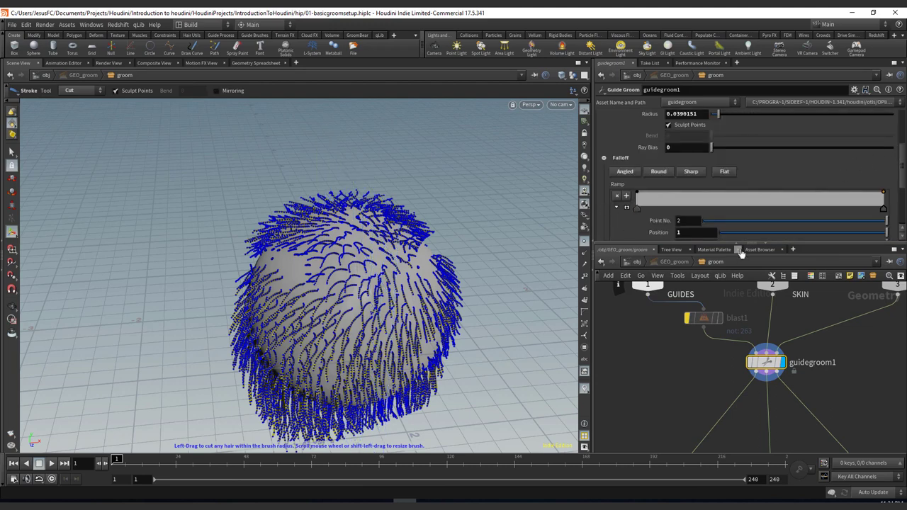
{"action": "left_click_drag", "start_coordinate": [742, 243], "coordinate": [744, 352]}
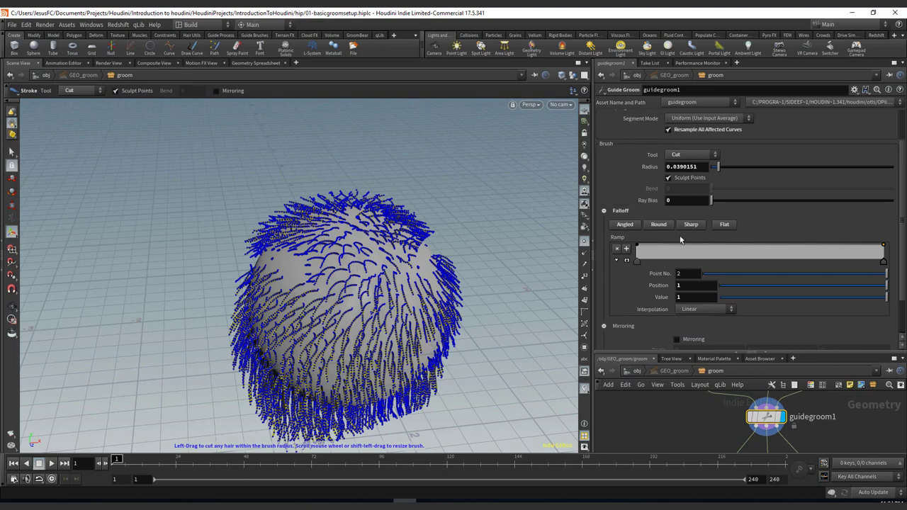
Enlarge the Cut brush to a radius of about 0.294 beside the guides hanging at the sphere's side.
{"action": "right_click_drag", "start_coordinate": [432, 249], "coordinate": [49, 226], "text": "alt"}
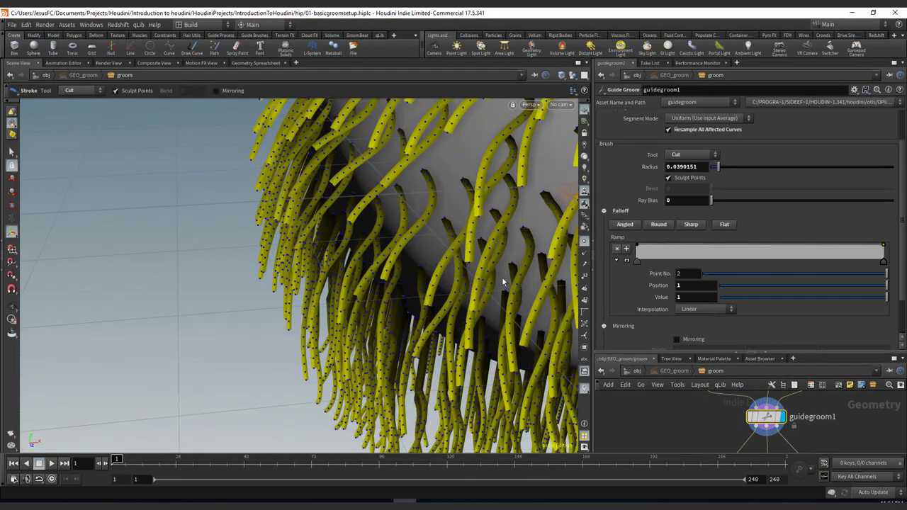
{"action": "left_click_drag", "start_coordinate": [253, 338], "coordinate": [253, 295], "text": "alt"}
{"action": "scroll", "coordinate": [253, 295], "scroll_direction": "up", "scroll_amount": 15}
{"action": "scroll", "coordinate": [258, 293], "scroll_direction": "down", "scroll_amount": 1}
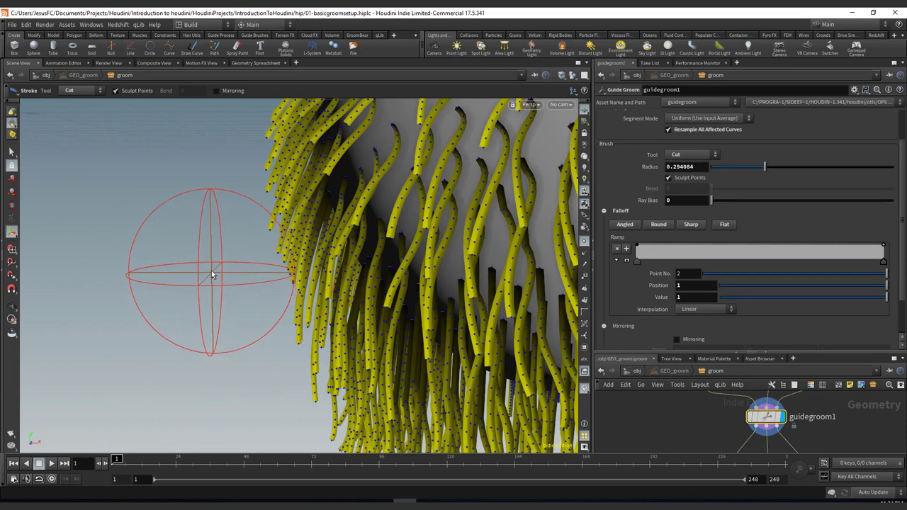
Apply the Sharp falloff preset and cut the guides along the sphere's side.
{"action": "left_click", "coordinate": [693, 226]}
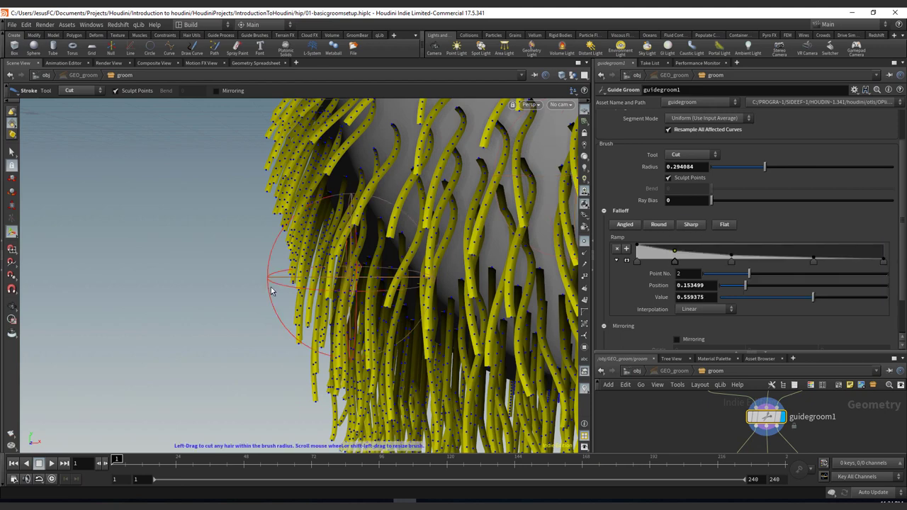
{"action": "left_click_drag", "start_coordinate": [247, 257], "coordinate": [249, 253]}
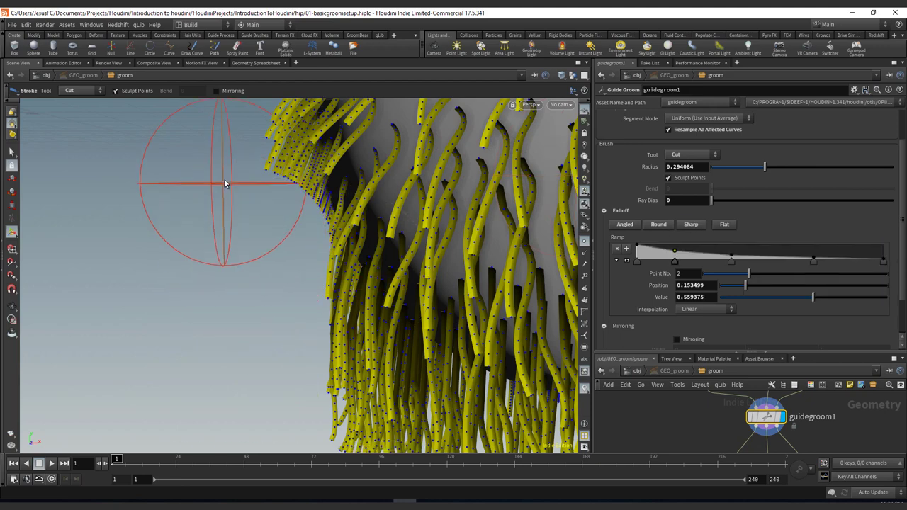
{"action": "left_click", "coordinate": [222, 184]}
{"action": "mouse_move", "coordinate": [213, 194]}
{"action": "left_mouse_down", "text": "alt"}
{"action": "mouse_move", "coordinate": [115, 315]}
{"action": "mouse_move", "coordinate": [191, 316]}
{"action": "left_mouse_up", "text": "alt"}
{"action": "left_click", "coordinate": [199, 197]}
Apply the Round and Angled falloff presets in turn and cut the guides across the top of the sphere.
{"action": "left_click", "coordinate": [659, 225]}
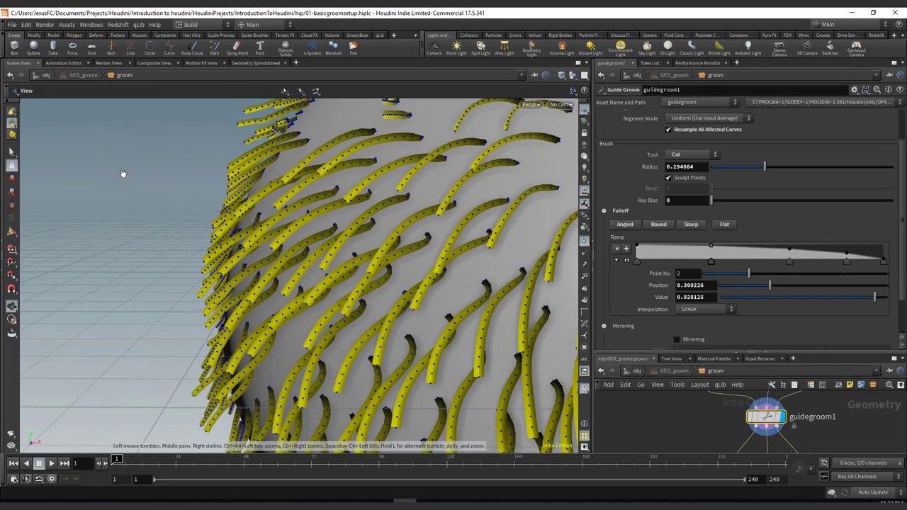
{"action": "left_click_drag", "start_coordinate": [121, 176], "coordinate": [115, 220], "text": "alt"}
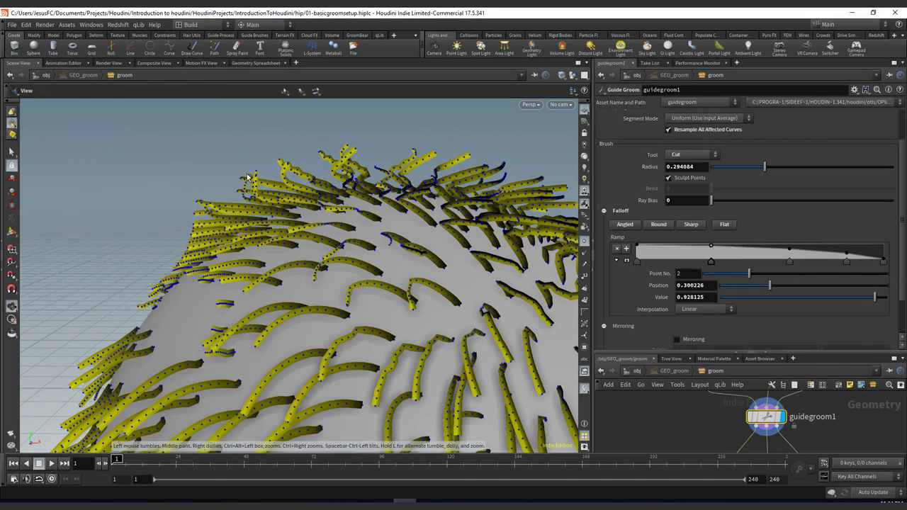
{"action": "left_click", "coordinate": [630, 226]}
{"action": "mouse_move", "coordinate": [203, 112]}
{"action": "left_mouse_down"}
{"action": "mouse_move", "coordinate": [213, 121]}
{"action": "mouse_move", "coordinate": [524, 121]}
{"action": "left_mouse_up"}
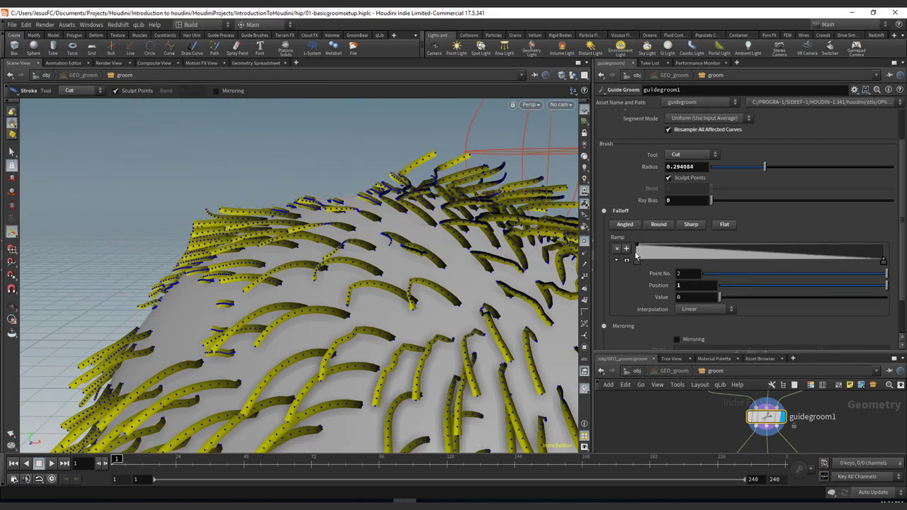
Add a falloff ramp point at position 0.0325671 with value 0 and cut the tip of a guide hanging at the sphere's side.
{"action": "left_click_drag", "start_coordinate": [639, 253], "coordinate": [646, 265]}
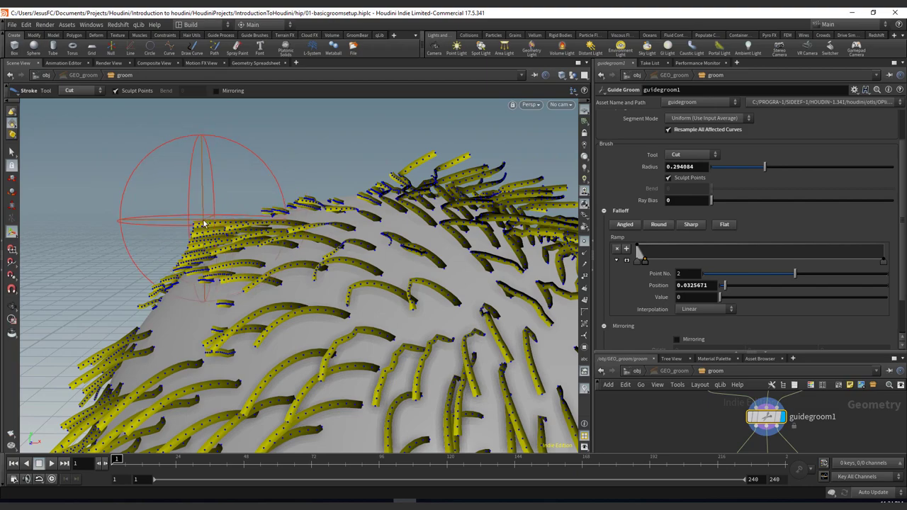
{"action": "mouse_move", "coordinate": [479, 203]}
{"action": "left_mouse_down", "text": "alt"}
{"action": "mouse_move", "coordinate": [455, 206]}
{"action": "mouse_move", "coordinate": [433, 231]}
{"action": "mouse_move", "coordinate": [396, 192]}
{"action": "mouse_move", "coordinate": [328, 260]}
{"action": "mouse_move", "coordinate": [369, 177]}
{"action": "mouse_move", "coordinate": [419, 116]}
{"action": "mouse_move", "coordinate": [343, 230]}
{"action": "mouse_move", "coordinate": [478, 200]}
{"action": "left_mouse_up", "text": "alt"}
{"action": "right_click_drag", "start_coordinate": [264, 312], "coordinate": [217, 229]}
{"action": "middle_click_drag", "start_coordinate": [217, 229], "coordinate": [187, 263]}
{"action": "key", "text": "Return"}
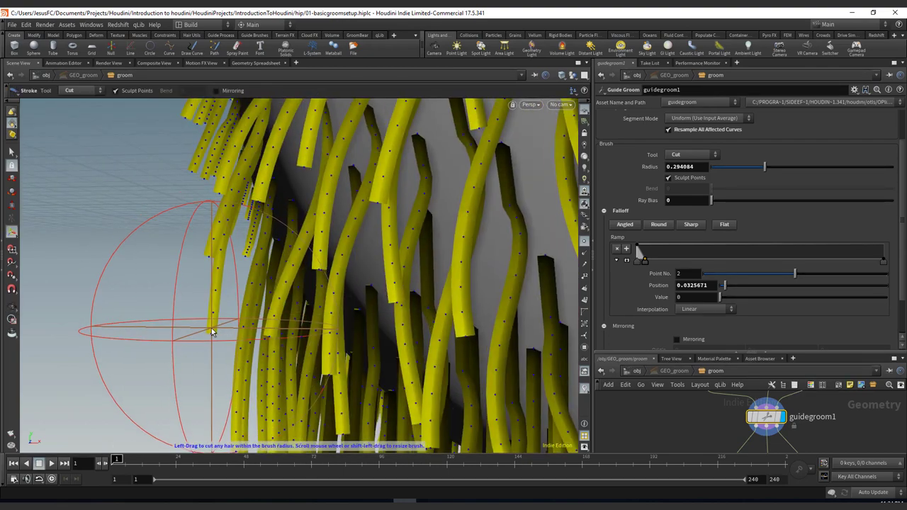
{"action": "left_click", "coordinate": [210, 256]}
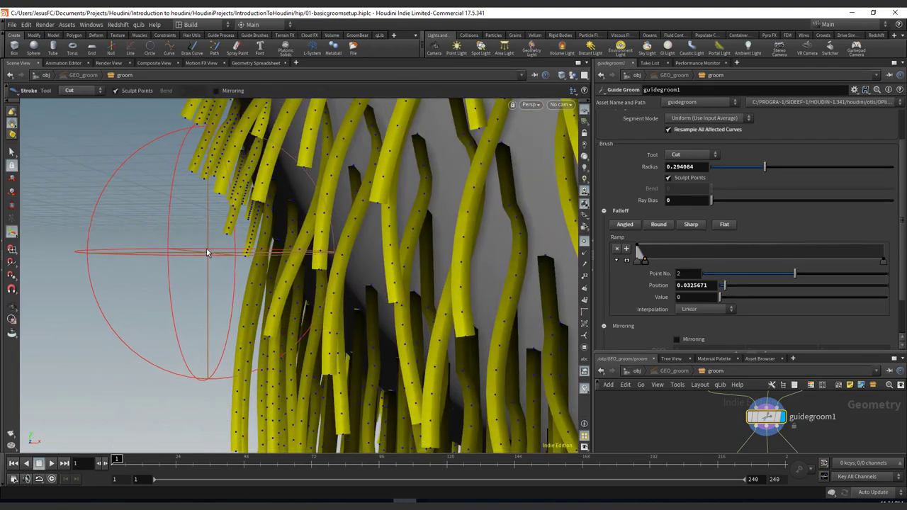
Examine the cut guides around the sphere and the long guides hanging from its underside.
{"action": "middle_click_drag", "start_coordinate": [178, 245], "coordinate": [182, 309], "text": "alt"}
{"action": "key", "text": "Escape"}
{"action": "mouse_move", "coordinate": [198, 228]}
{"action": "left_mouse_down"}
{"action": "mouse_move", "coordinate": [152, 290]}
{"action": "mouse_move", "coordinate": [126, 307]}
{"action": "mouse_move", "coordinate": [105, 376]}
{"action": "mouse_move", "coordinate": [125, 217]}
{"action": "mouse_move", "coordinate": [225, 217]}
{"action": "mouse_move", "coordinate": [225, 161]}
{"action": "left_mouse_up"}
{"action": "right_click_drag", "start_coordinate": [225, 162], "coordinate": [212, 128]}
{"action": "left_click_drag", "start_coordinate": [213, 127], "coordinate": [325, 182]}
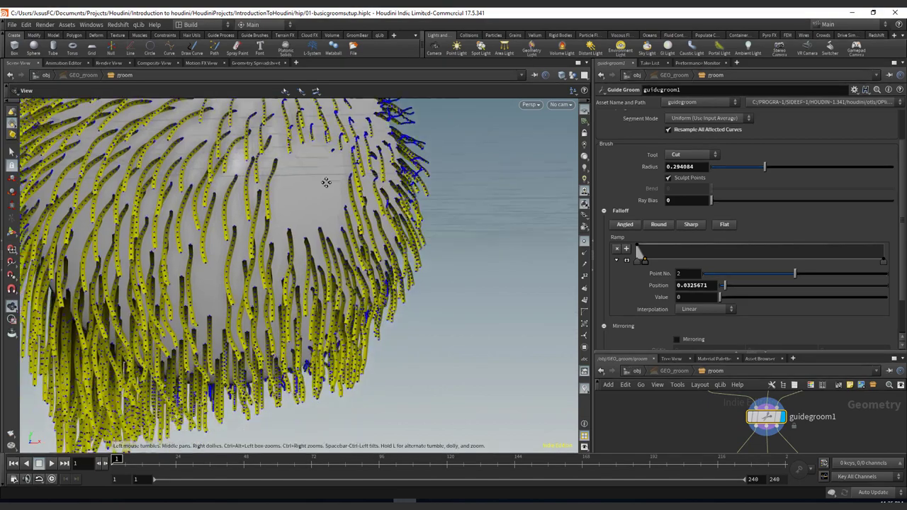
{"action": "middle_click_drag", "start_coordinate": [326, 182], "coordinate": [304, 142]}
{"action": "left_click_drag", "start_coordinate": [304, 142], "coordinate": [288, 247]}
{"action": "key", "text": "Return"}
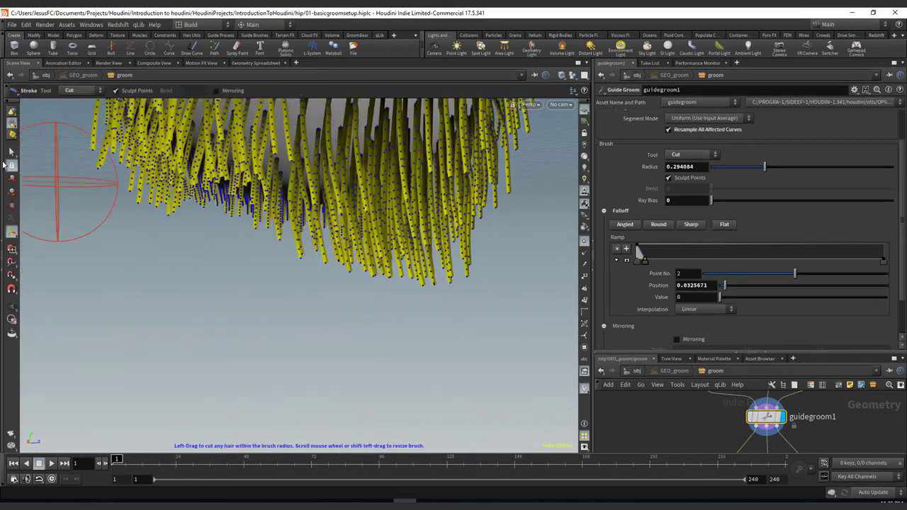
Select one long guide beneath the sphere and isolate it with a new Blast node after guidegroom1, with Delete Non Selected enabled.
{"action": "left_click", "coordinate": [12, 152]}
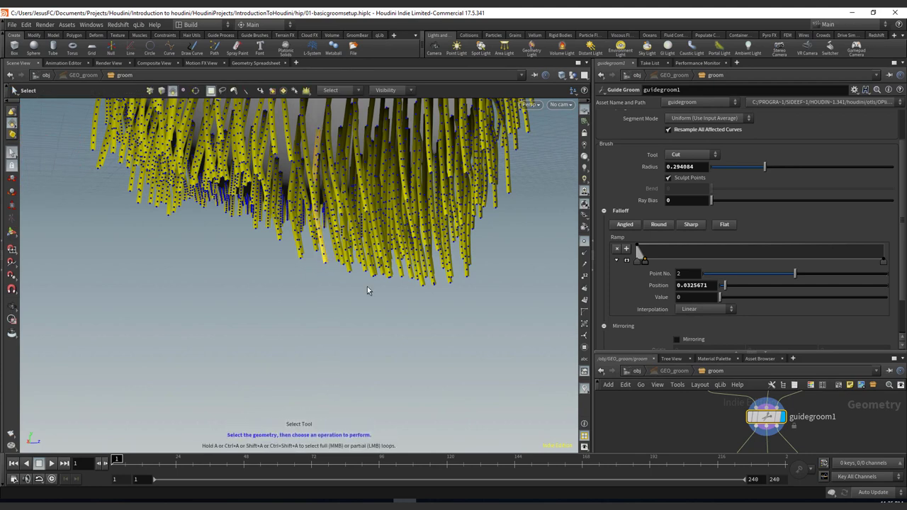
{"action": "middle_click_drag", "start_coordinate": [686, 445], "coordinate": [669, 479]}
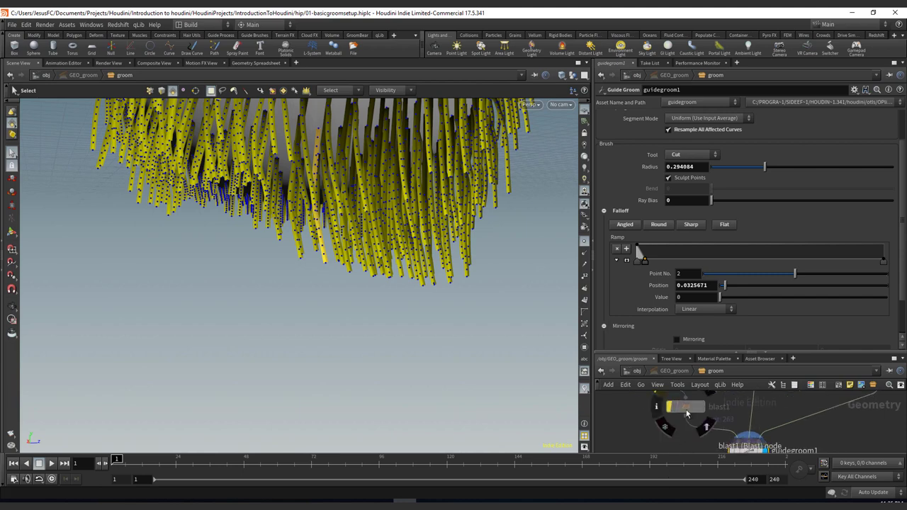
{"action": "left_click", "coordinate": [686, 409]}
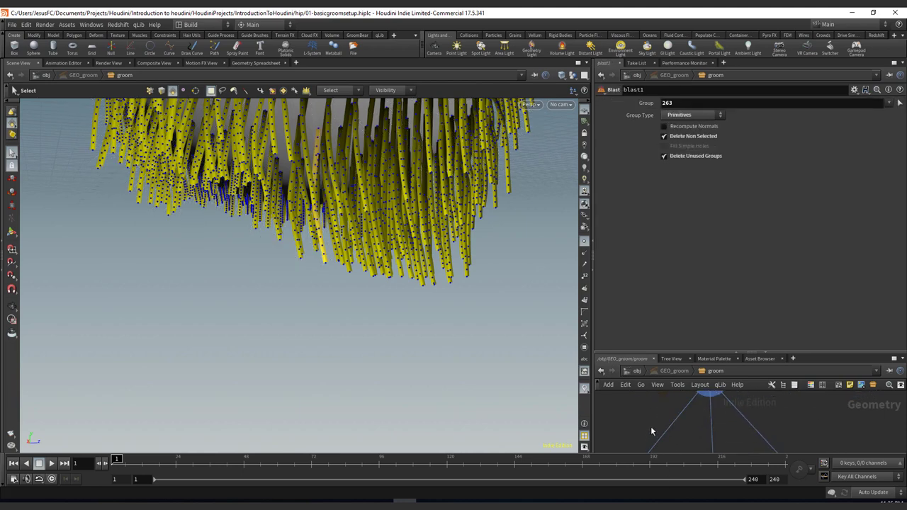
{"action": "key", "text": "Tab"}
{"action": "key", "text": "Escape"}
{"action": "left_click_drag", "start_coordinate": [785, 351], "coordinate": [776, 192]}
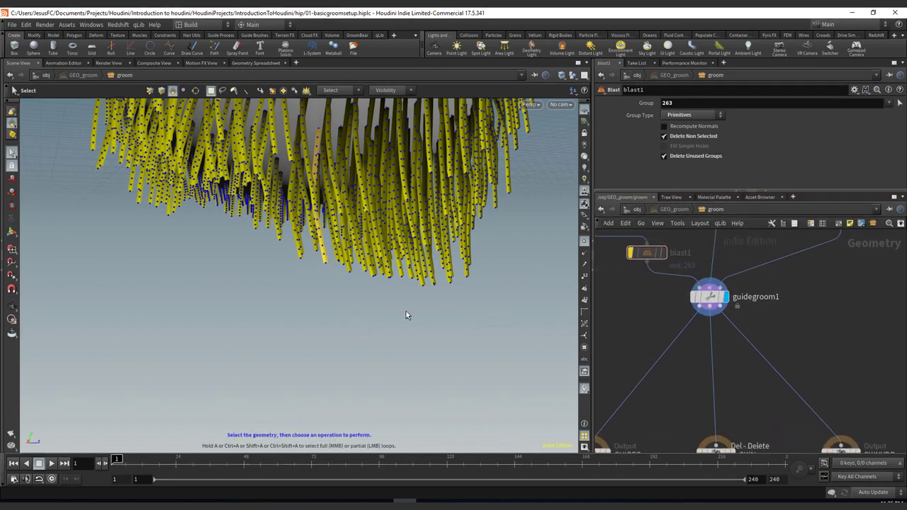
{"action": "key", "text": "Delete"}
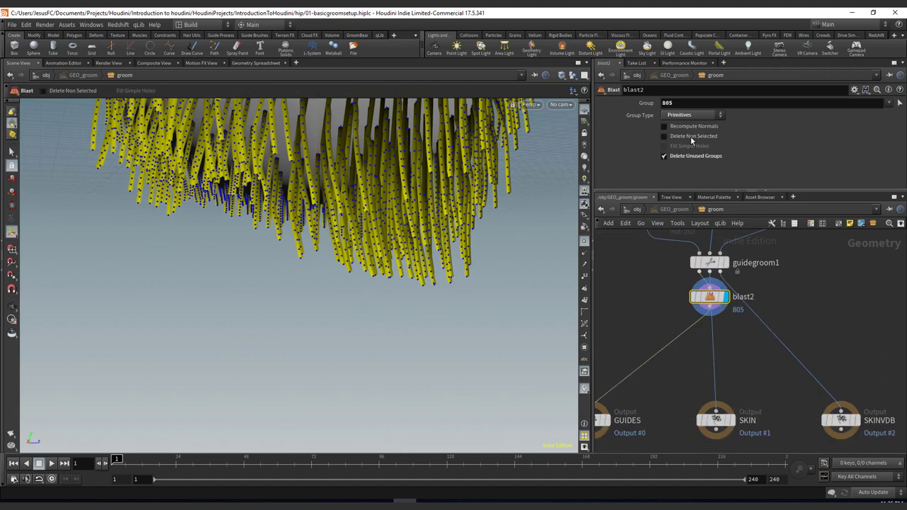
{"action": "left_click", "coordinate": [686, 136]}
Move blast2 to the side of guidegroom1's other connections and reselect guidegroom1 to work on the isolated guide's tip.
{"action": "left_click_drag", "start_coordinate": [703, 304], "coordinate": [648, 315]}
{"action": "left_click", "coordinate": [723, 267]}
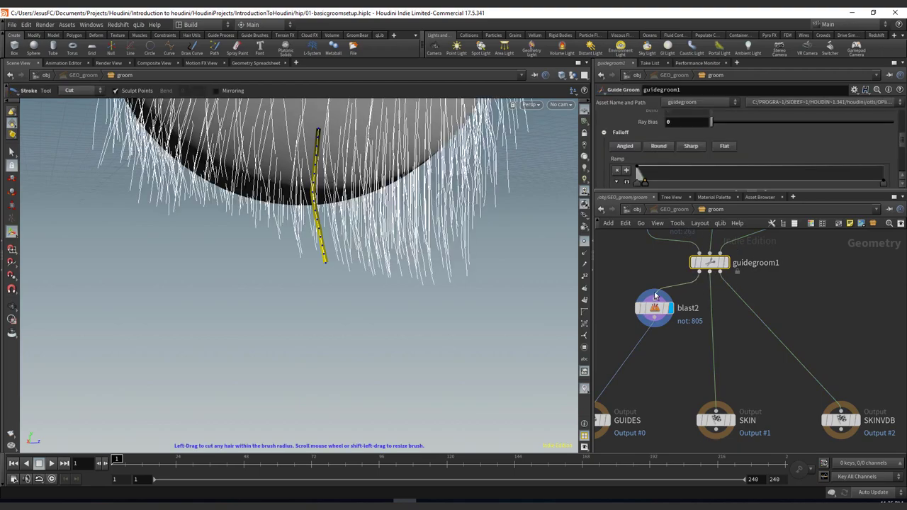
{"action": "left_click_drag", "start_coordinate": [361, 195], "coordinate": [310, 270], "text": "alt"}
{"action": "middle_click_drag", "start_coordinate": [311, 270], "coordinate": [310, 275], "text": "alt"}
{"action": "right_click_drag", "start_coordinate": [309, 276], "coordinate": [340, 286], "text": "alt"}
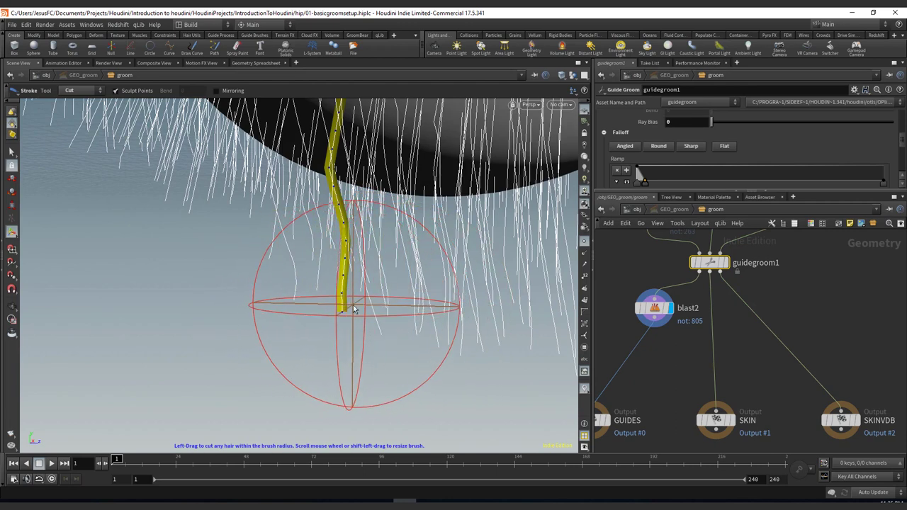
Mark the brush's upper boundary and the guide's tip freehand with the screen annotation overlay, and close the overlay.
{"action": "key", "text": "ctrl+Print"}
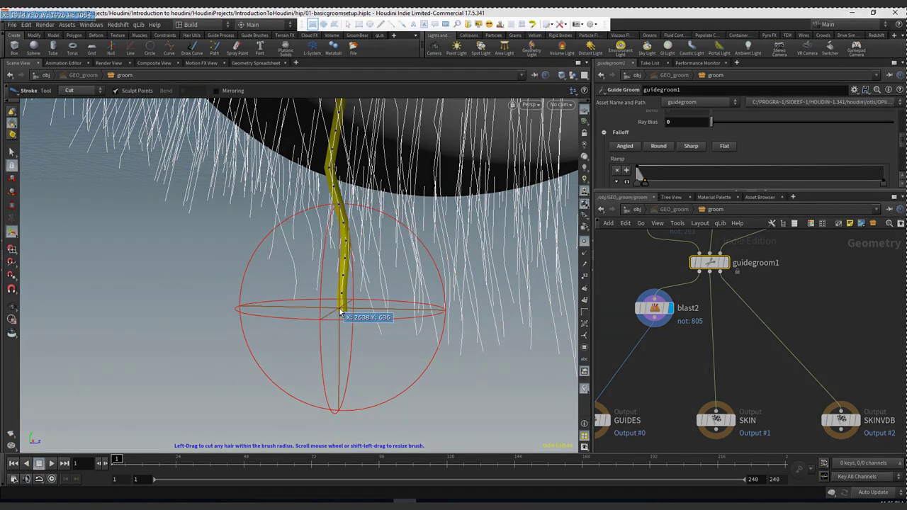
{"action": "left_click", "coordinate": [380, 25]}
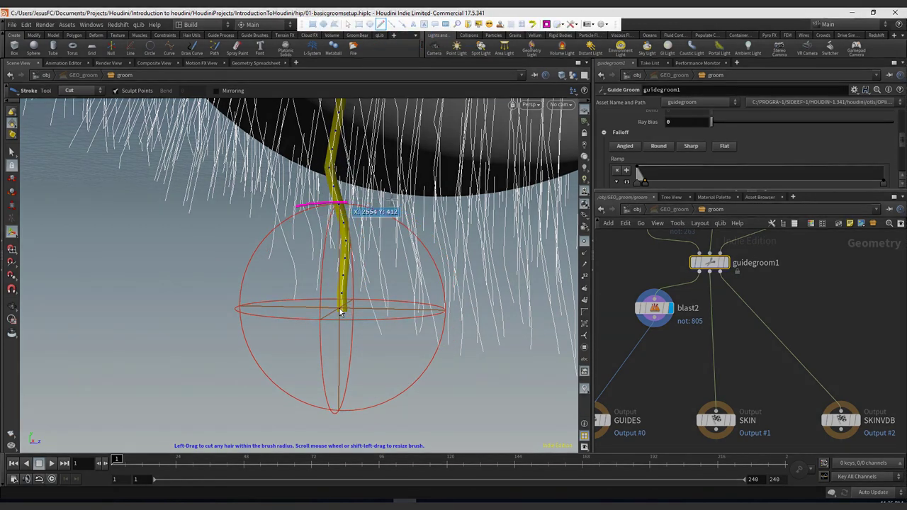
{"action": "left_click_drag", "start_coordinate": [392, 200], "coordinate": [401, 203]}
{"action": "mouse_move", "coordinate": [344, 307]}
{"action": "left_mouse_down"}
{"action": "mouse_move", "coordinate": [336, 306]}
{"action": "mouse_move", "coordinate": [352, 316]}
{"action": "mouse_move", "coordinate": [340, 311]}
{"action": "mouse_move", "coordinate": [338, 284]}
{"action": "left_mouse_up"}
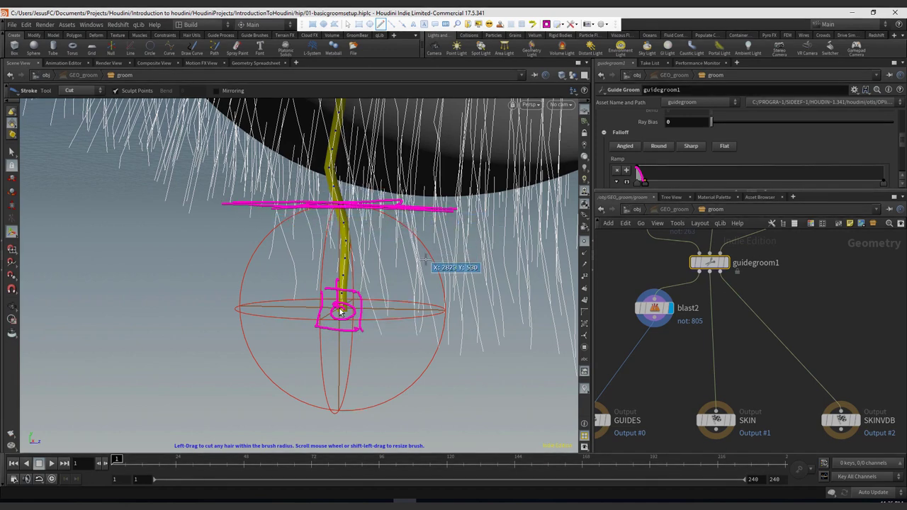
{"action": "key", "text": "Escape"}
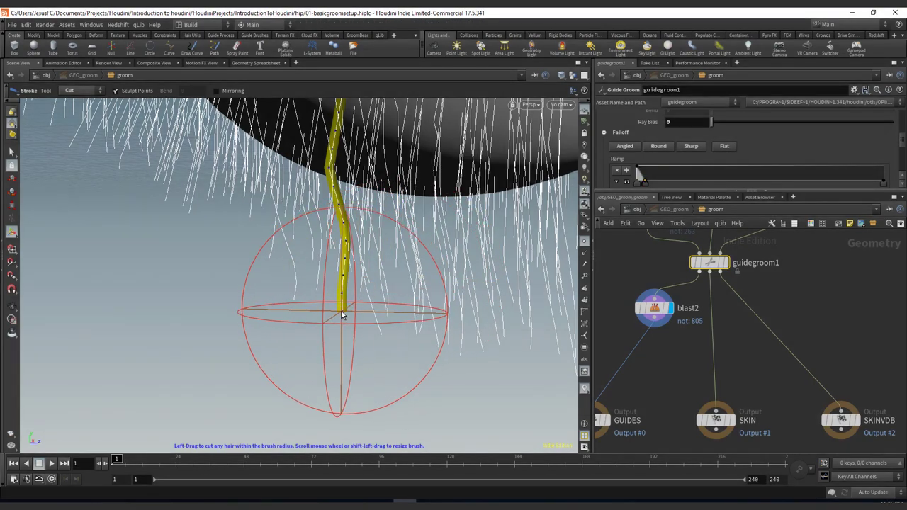
Try cutting the isolated guide at its tip beneath the sphere, and undo the stroke.
{"action": "left_click", "coordinate": [344, 313]}
{"action": "left_click_drag", "start_coordinate": [376, 251], "coordinate": [338, 243], "text": "alt"}
{"action": "key", "text": "ctrl+z"}
{"action": "left_click_drag", "start_coordinate": [358, 287], "coordinate": [411, 310], "text": "alt"}
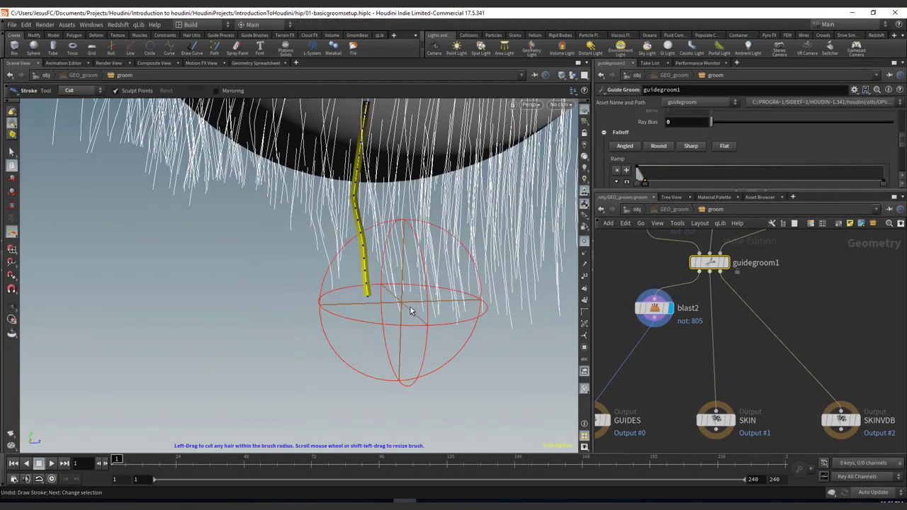
Try further Cut strokes on guide tips along the sphere's underside from different angles, and undo them.
{"action": "left_click", "coordinate": [368, 301]}
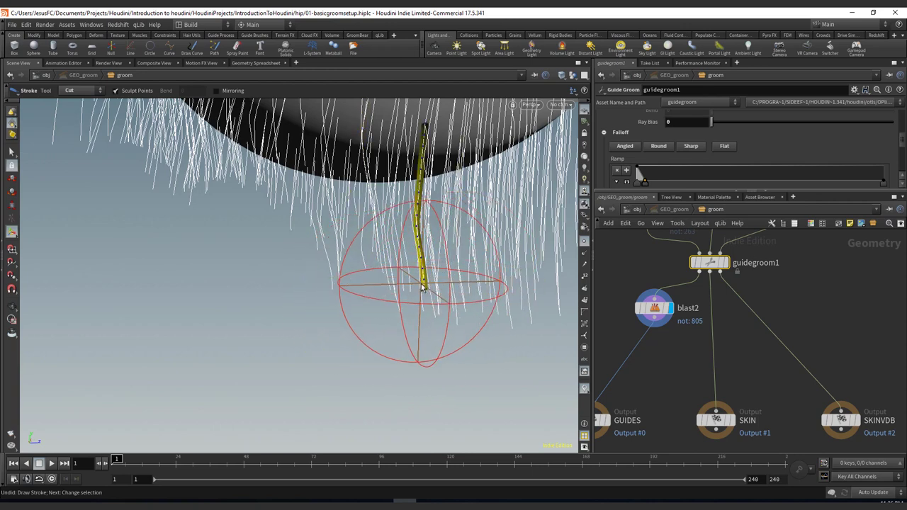
{"action": "mouse_move", "coordinate": [435, 269]}
{"action": "left_mouse_down", "text": "alt"}
{"action": "mouse_move", "coordinate": [415, 280]}
{"action": "mouse_move", "coordinate": [391, 269]}
{"action": "left_mouse_up", "text": "alt"}
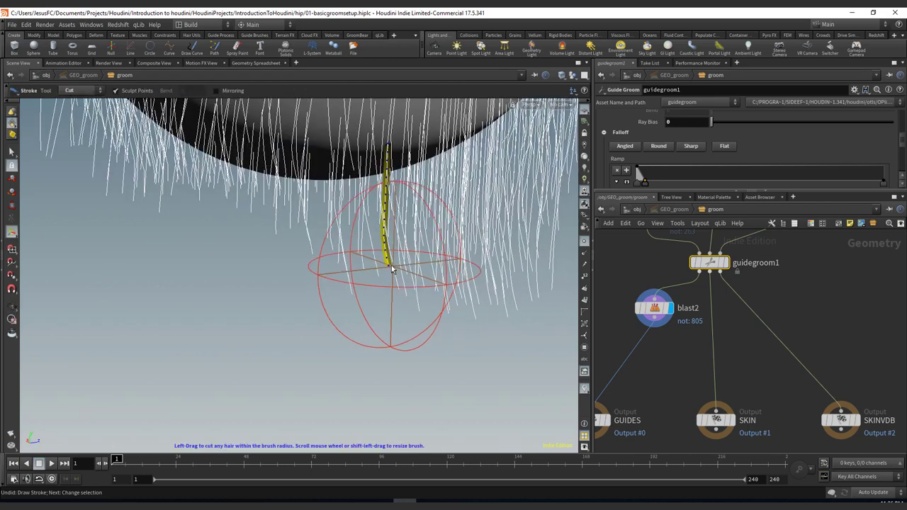
{"action": "left_click_drag", "start_coordinate": [460, 259], "coordinate": [405, 261], "text": "alt"}
{"action": "left_click", "coordinate": [324, 245]}
{"action": "left_click_drag", "start_coordinate": [351, 255], "coordinate": [415, 257], "text": "alt"}
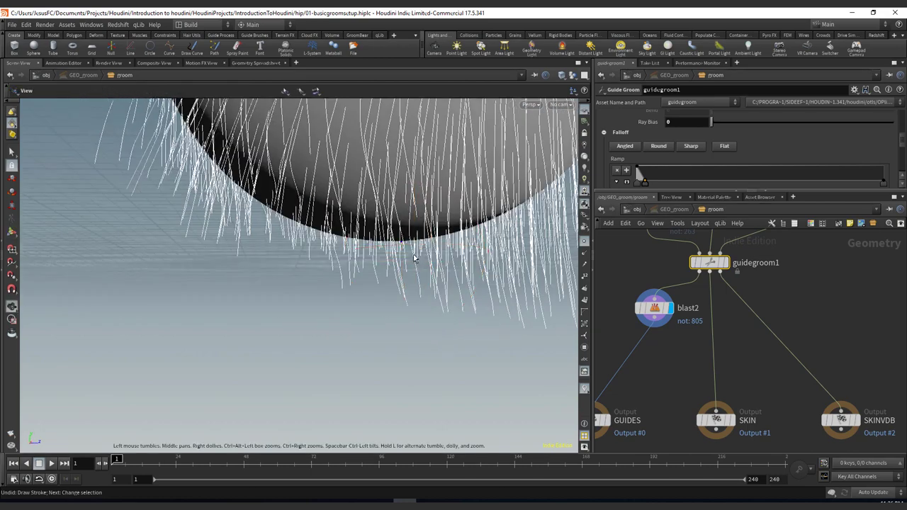
{"action": "key", "text": "ctrl+z"}
{"action": "key", "text": "ctrl+z"}
Examine the long guides hanging from the sphere's underside from several sides, both close up and at a distance.
{"action": "left_click_drag", "start_coordinate": [358, 291], "coordinate": [294, 237], "text": "alt"}
{"action": "right_click_drag", "start_coordinate": [293, 236], "coordinate": [356, 296], "text": "alt"}
{"action": "left_click_drag", "start_coordinate": [355, 296], "coordinate": [270, 318]}
{"action": "key", "text": "Return"}
{"action": "left_click", "coordinate": [291, 324]}
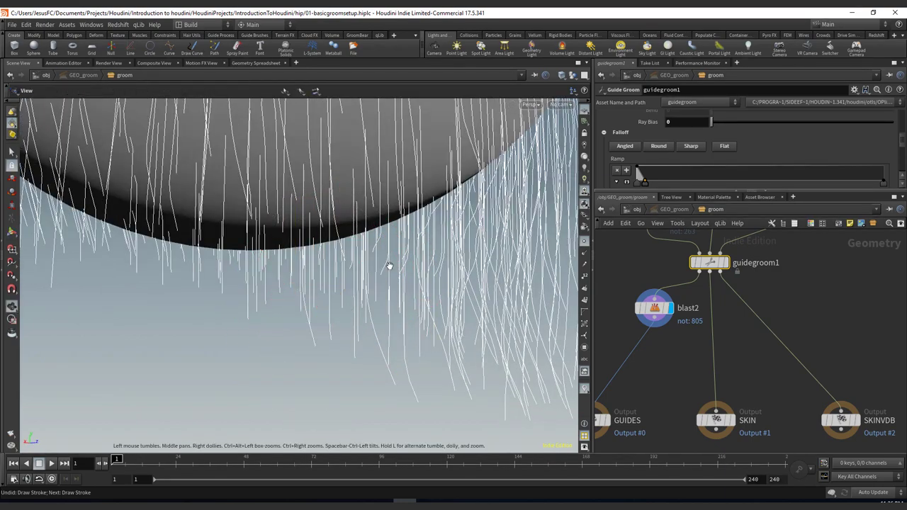
{"action": "right_click_drag", "start_coordinate": [389, 265], "coordinate": [251, 293], "text": "alt"}
{"action": "left_click_drag", "start_coordinate": [251, 294], "coordinate": [316, 280], "text": "alt"}
{"action": "middle_click_drag", "start_coordinate": [316, 281], "coordinate": [283, 387], "text": "alt"}
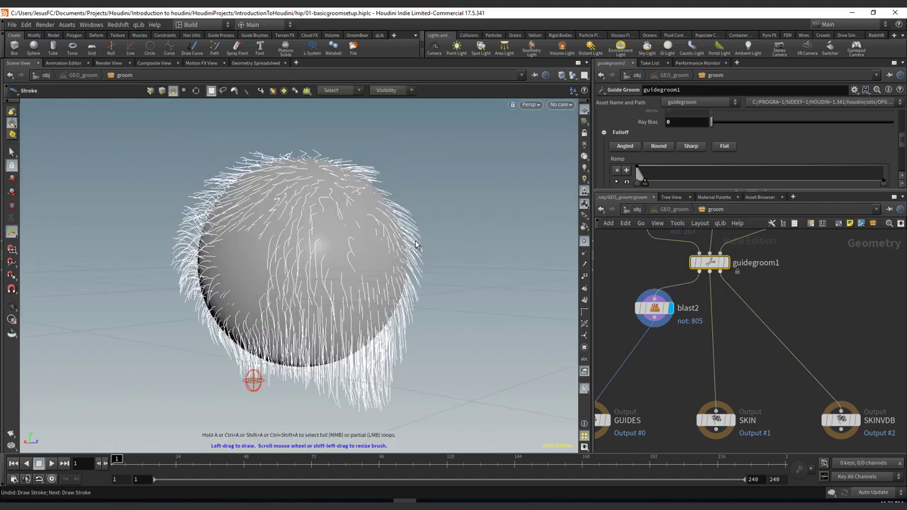
{"action": "mouse_move", "coordinate": [253, 379]}
{"action": "left_mouse_down", "text": "alt"}
{"action": "mouse_move", "coordinate": [470, 300]}
{"action": "mouse_move", "coordinate": [456, 197]}
{"action": "left_mouse_up", "text": "alt"}
{"action": "middle_click_drag", "start_coordinate": [232, 289], "coordinate": [380, 180], "text": "alt"}
{"action": "right_click_drag", "start_coordinate": [379, 181], "coordinate": [437, 246], "text": "alt"}
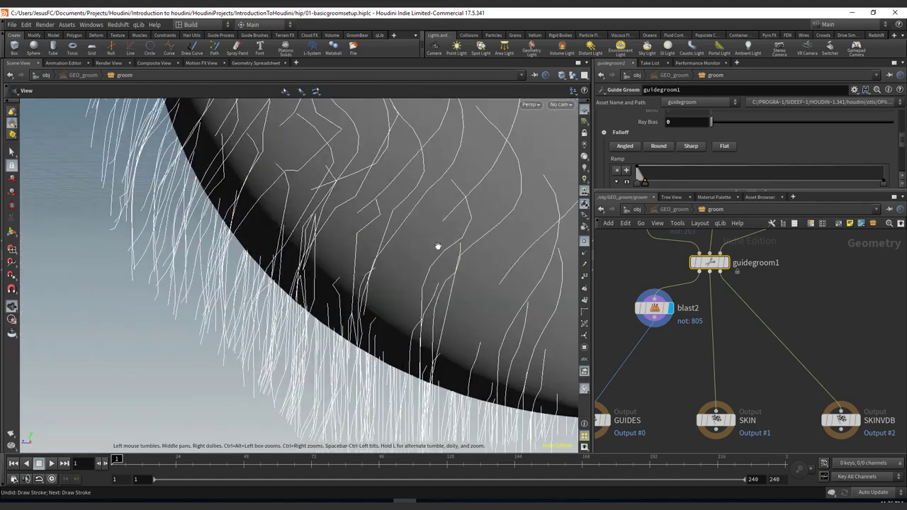
{"action": "middle_click_drag", "start_coordinate": [437, 246], "coordinate": [247, 194], "text": "alt"}
{"action": "mouse_move", "coordinate": [366, 319]}
{"action": "left_mouse_down", "text": "alt"}
{"action": "mouse_move", "coordinate": [287, 228]}
{"action": "mouse_move", "coordinate": [421, 317]}
{"action": "left_mouse_up", "text": "alt"}
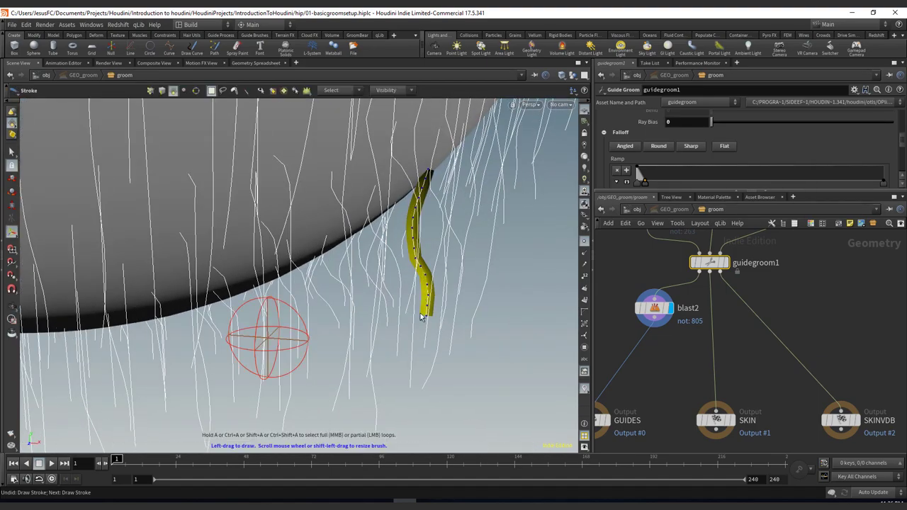
Review blast2's group setting and the single guide it isolates, and return to guidegroom1.
{"action": "left_click", "coordinate": [666, 308]}
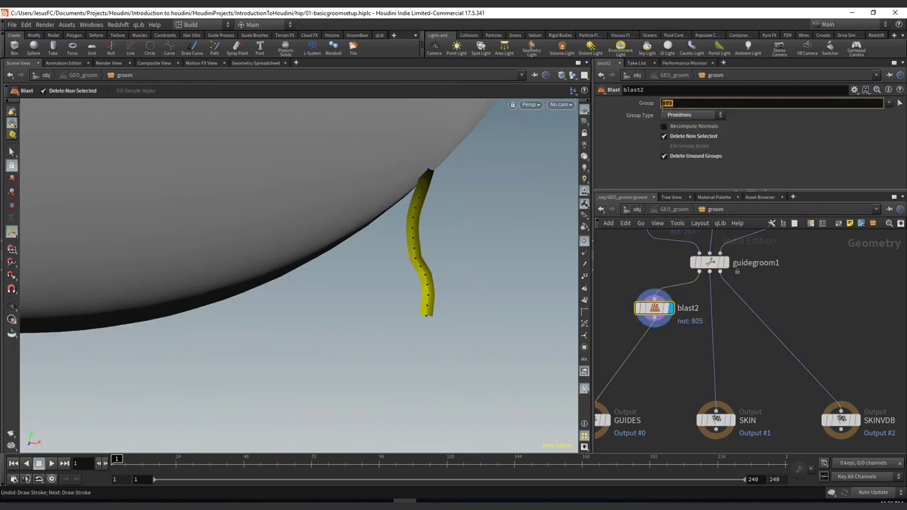
{"action": "mouse_move", "coordinate": [654, 312]}
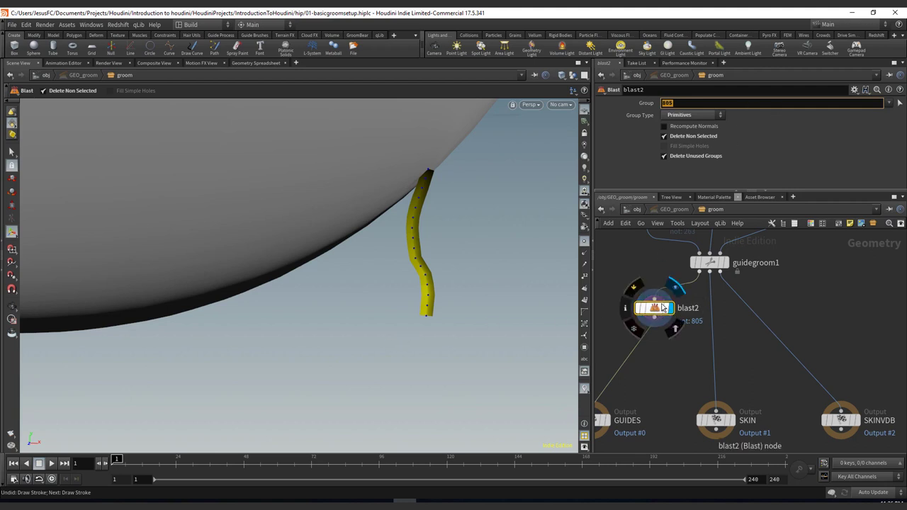
{"action": "left_click", "coordinate": [709, 263]}
Reduce the Cut brush's radius over a guide tip beneath the sphere, and undo the last stroke.
{"action": "left_click_drag", "start_coordinate": [432, 324], "coordinate": [424, 315]}
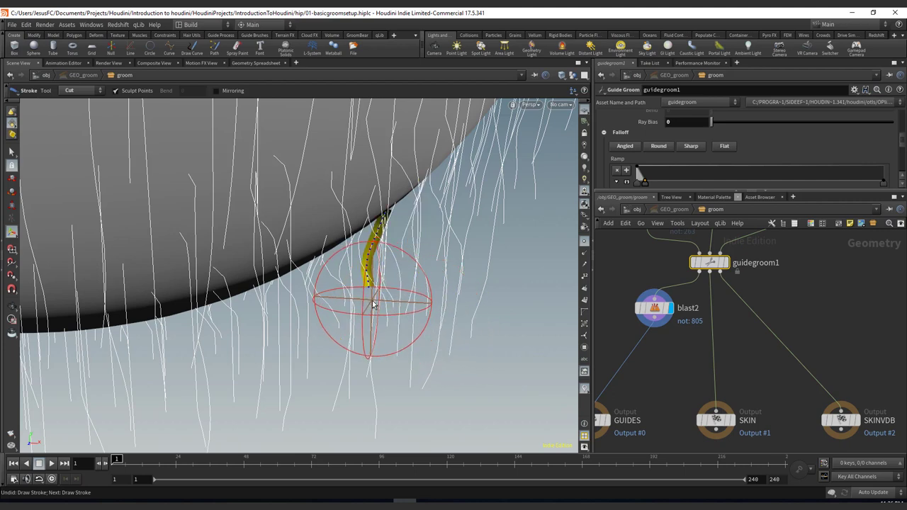
{"action": "left_click_drag", "start_coordinate": [368, 287], "coordinate": [341, 285], "text": "shift"}
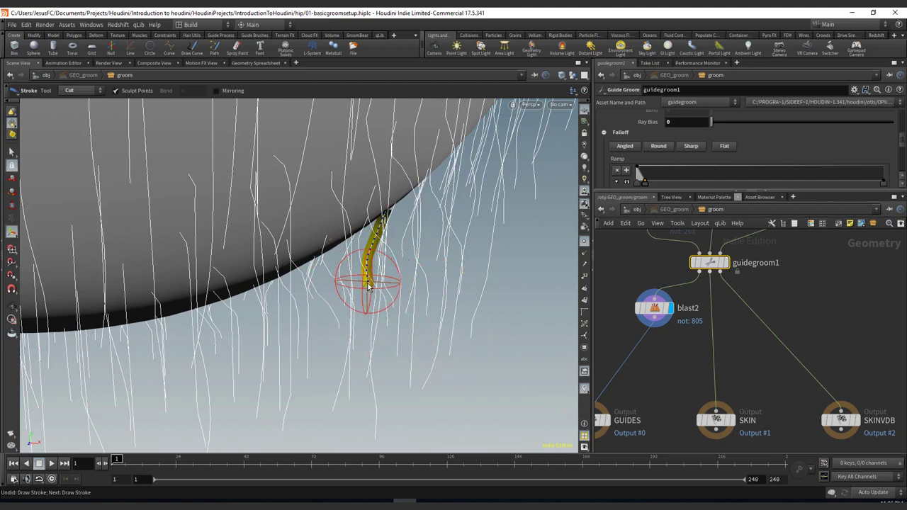
{"action": "key", "text": "ctrl+z"}
{"action": "left_click_drag", "start_coordinate": [417, 288], "coordinate": [424, 300], "text": "alt"}
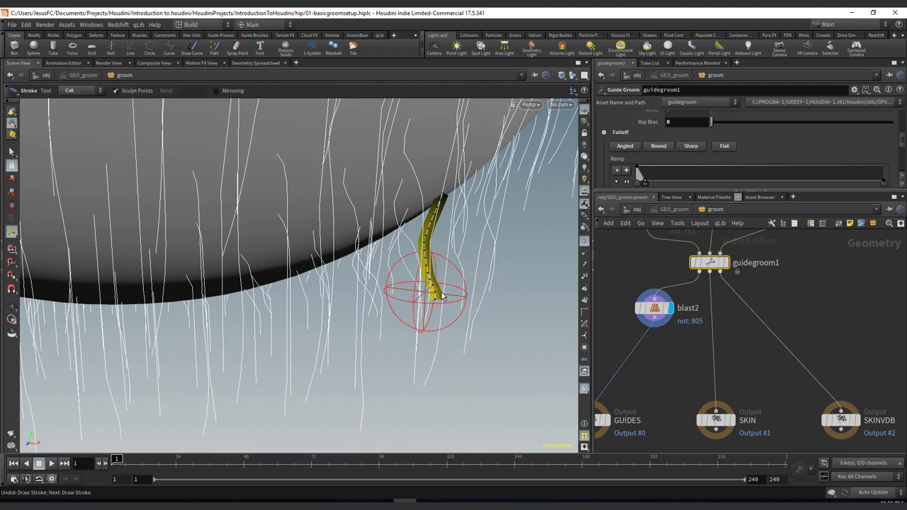
Examine the lengths of the guides around the sphere's lower edge from several sides.
{"action": "left_click_drag", "start_coordinate": [446, 301], "coordinate": [456, 298], "text": "alt"}
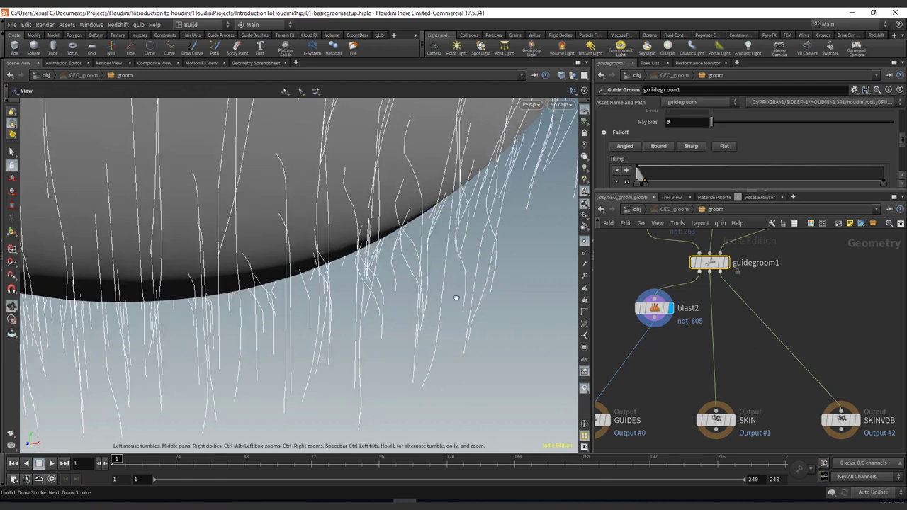
{"action": "right_click_drag", "start_coordinate": [457, 298], "coordinate": [401, 271], "text": "alt"}
{"action": "left_click_drag", "start_coordinate": [405, 268], "coordinate": [201, 231], "text": "alt"}
{"action": "right_click_drag", "start_coordinate": [201, 231], "coordinate": [278, 282], "text": "alt"}
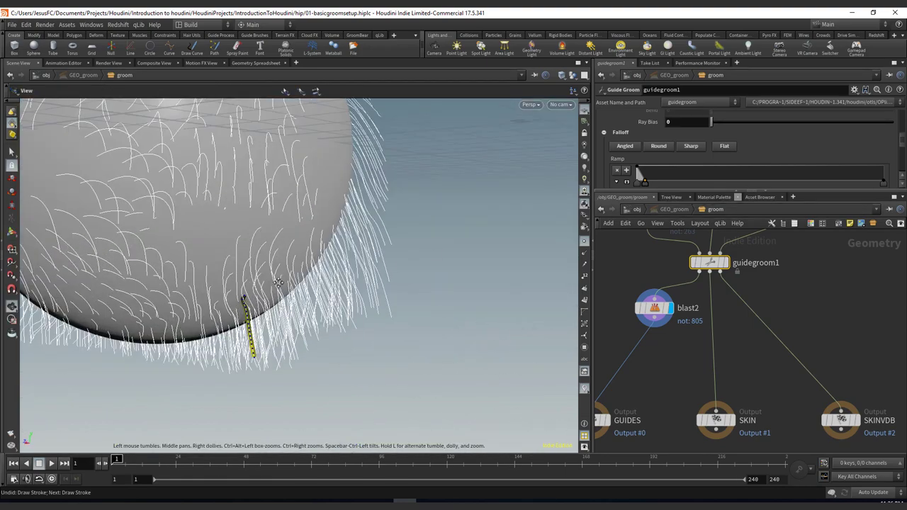
{"action": "left_click_drag", "start_coordinate": [279, 283], "coordinate": [401, 322]}
{"action": "key", "text": "Return"}
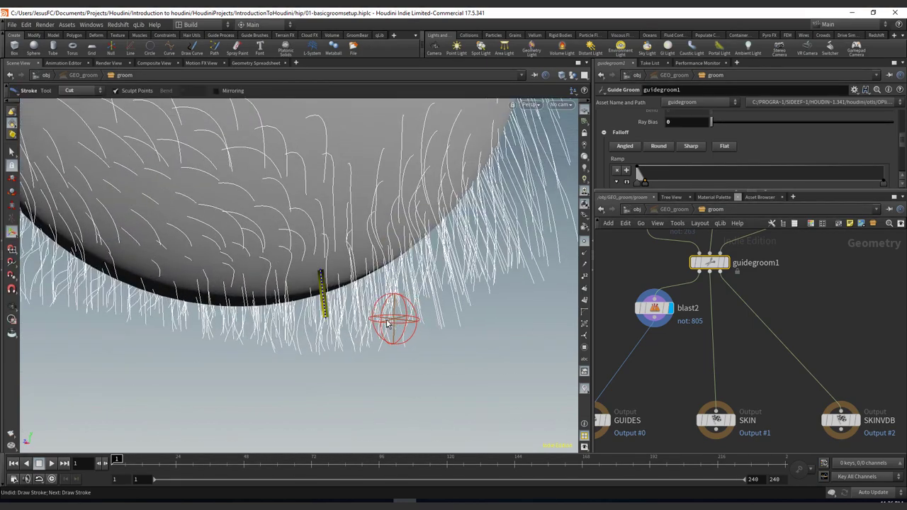
{"action": "left_click_drag", "start_coordinate": [325, 331], "coordinate": [376, 333], "text": "alt"}
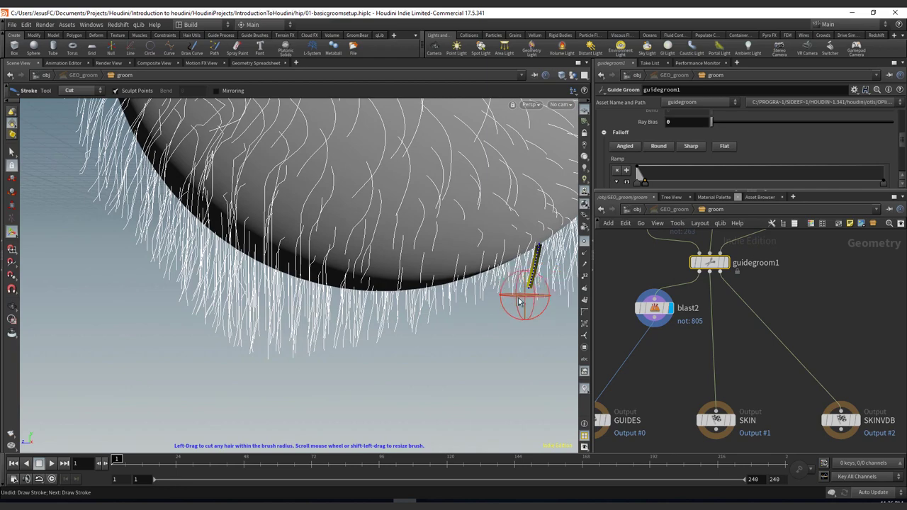
{"action": "key", "text": "Escape"}
{"action": "mouse_move", "coordinate": [530, 284]}
{"action": "left_mouse_down"}
{"action": "mouse_move", "coordinate": [336, 236]}
{"action": "mouse_move", "coordinate": [458, 281]}
{"action": "mouse_move", "coordinate": [432, 323]}
{"action": "left_mouse_up"}
{"action": "key", "text": "Return"}
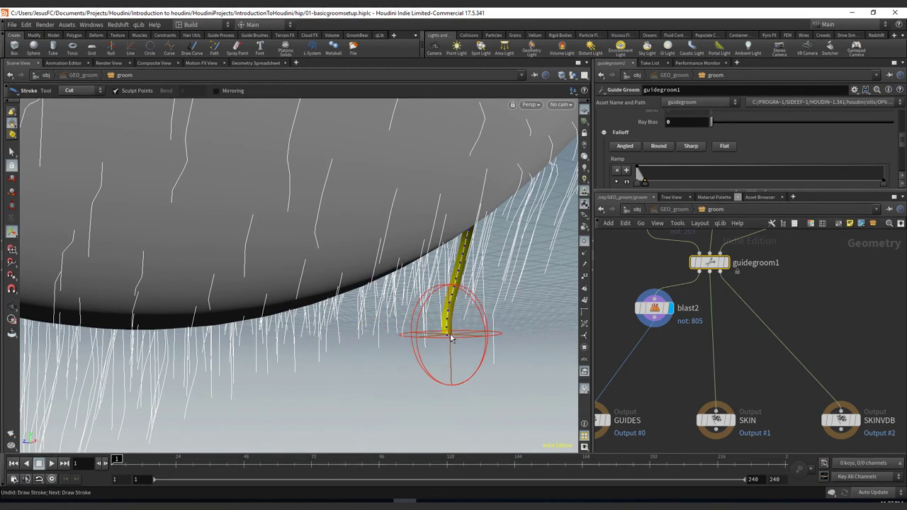
Apply the Cut brush at the tip of a guide beneath the sphere and inspect the overall guide silhouette.
{"action": "left_click", "coordinate": [450, 339]}
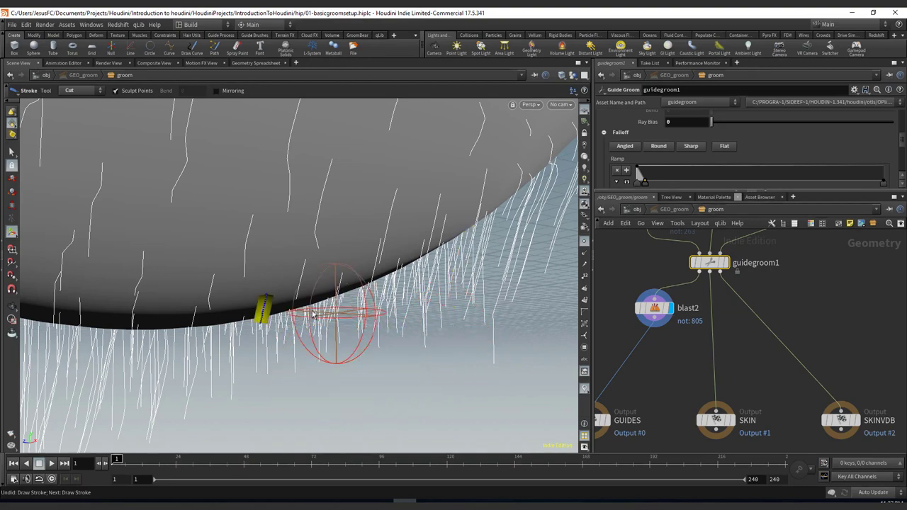
{"action": "right_click_drag", "start_coordinate": [375, 215], "coordinate": [170, 251], "text": "alt"}
{"action": "right_click_drag", "start_coordinate": [324, 326], "coordinate": [192, 297], "text": "alt"}
{"action": "middle_click_drag", "start_coordinate": [349, 224], "coordinate": [356, 273], "text": "alt"}
{"action": "left_click_drag", "start_coordinate": [355, 273], "coordinate": [401, 236], "text": "alt"}
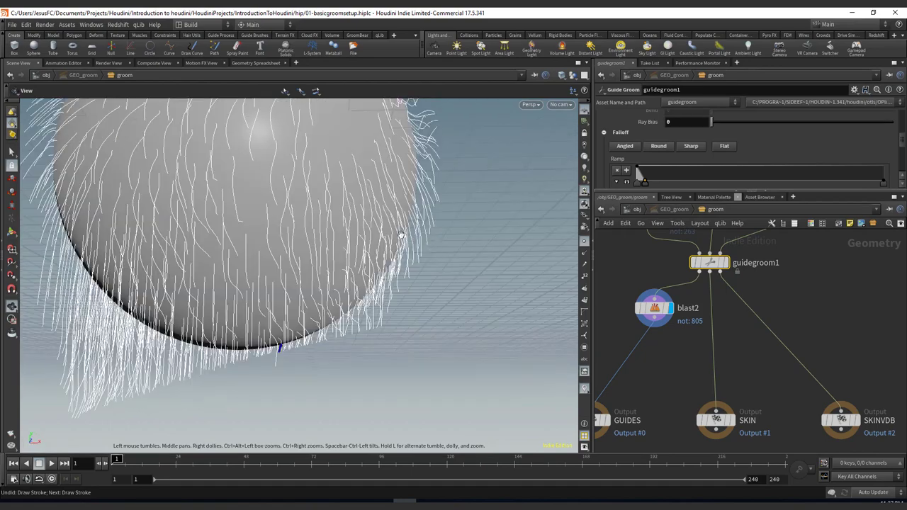
{"action": "right_click_drag", "start_coordinate": [401, 237], "coordinate": [302, 291], "text": "alt"}
{"action": "left_click_drag", "start_coordinate": [302, 291], "coordinate": [297, 313], "text": "alt"}
{"action": "key", "text": "Return"}
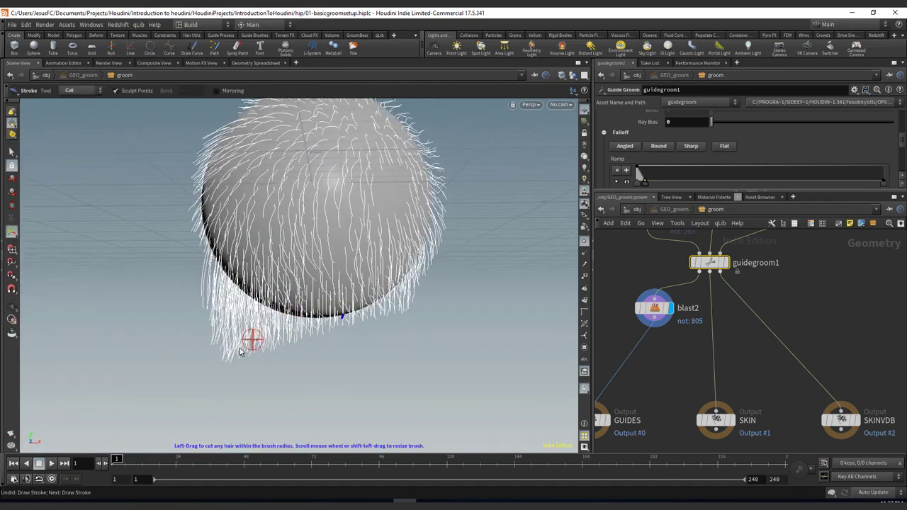